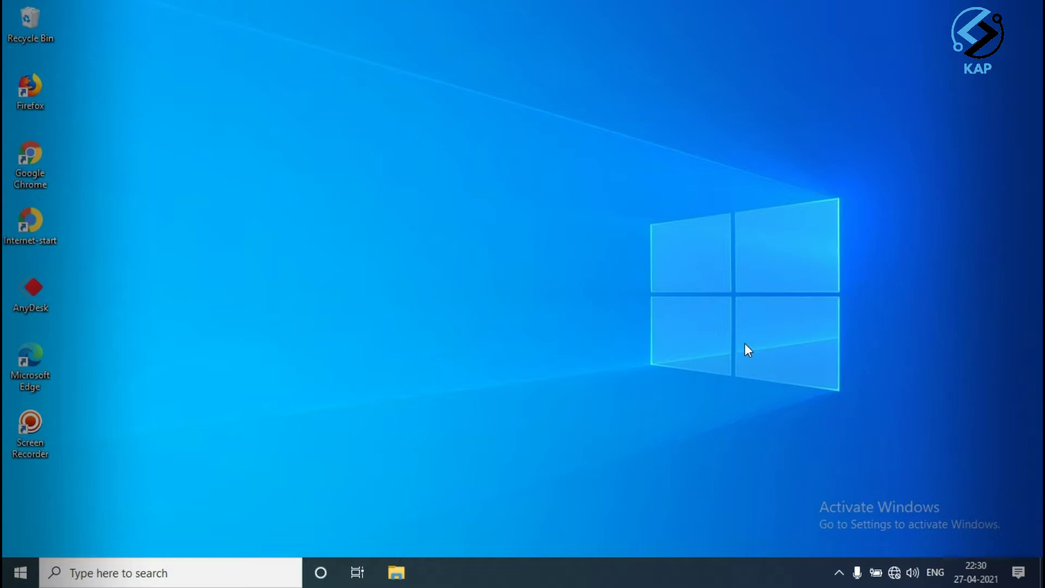
- Launch Chrome and try the portal at 182.75.170.98:18443. When it fails to load, start typing a new address
double_click(34, 161)
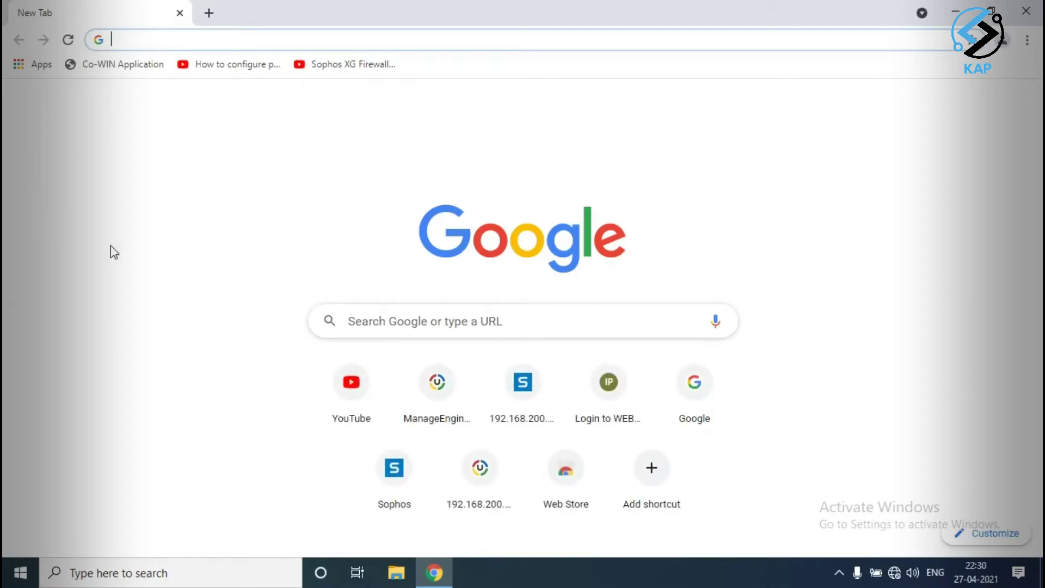
click(408, 479)
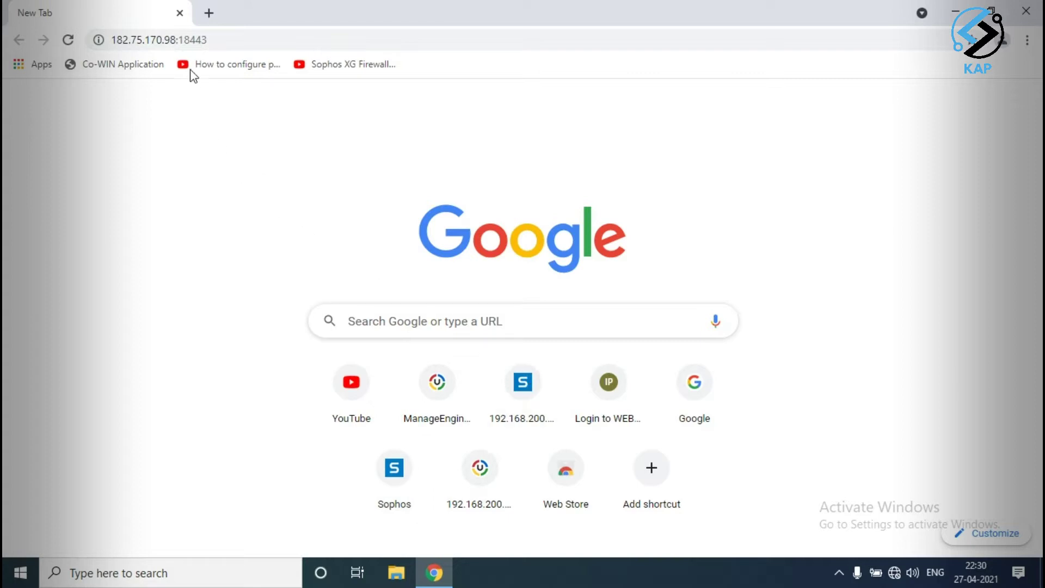
click(218, 43)
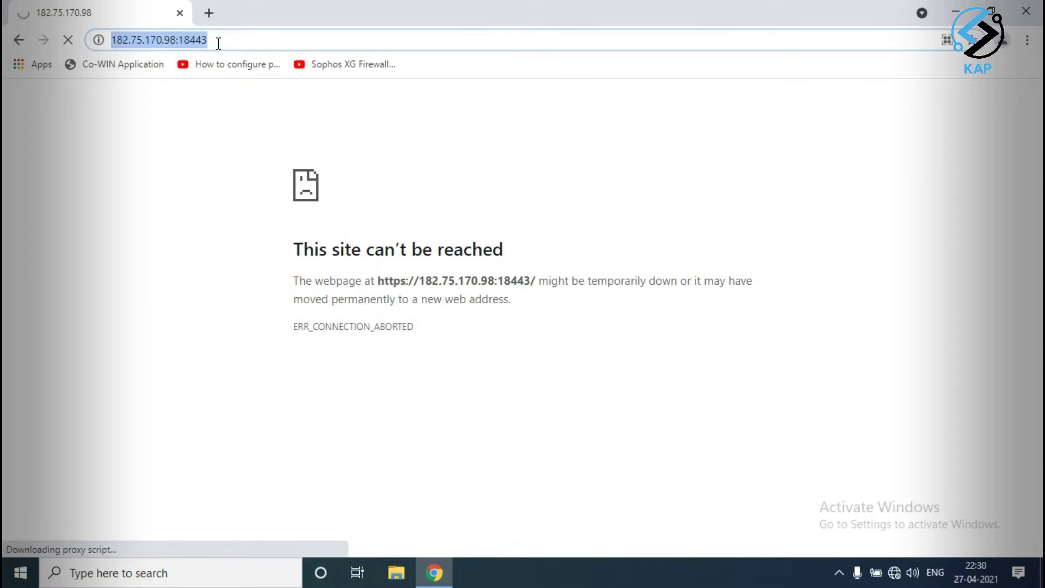
text(ht)
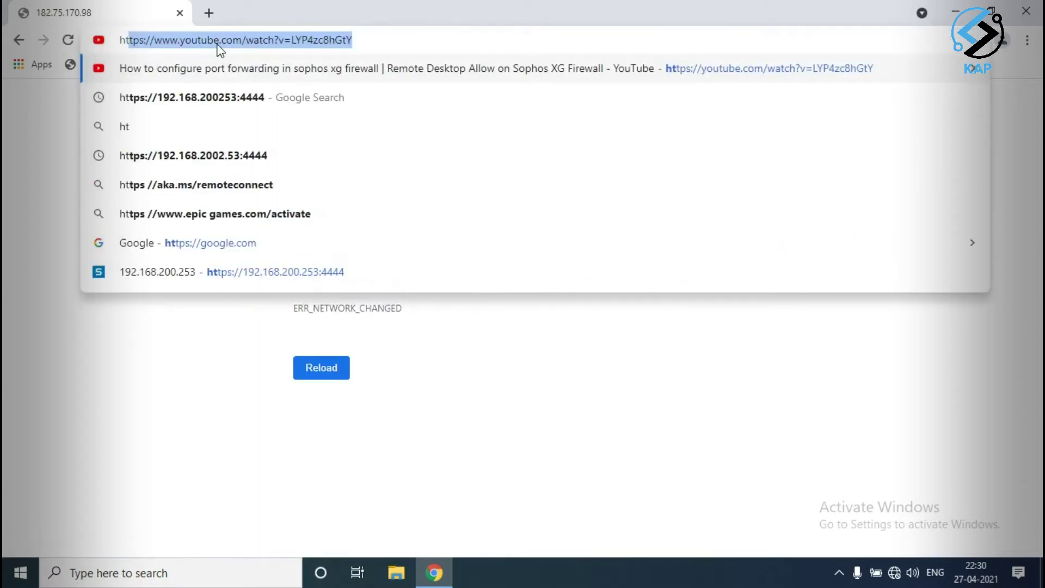
- Log in to the admin console at 192.168.200.253:4444 as admin with the account password
click(256, 267)
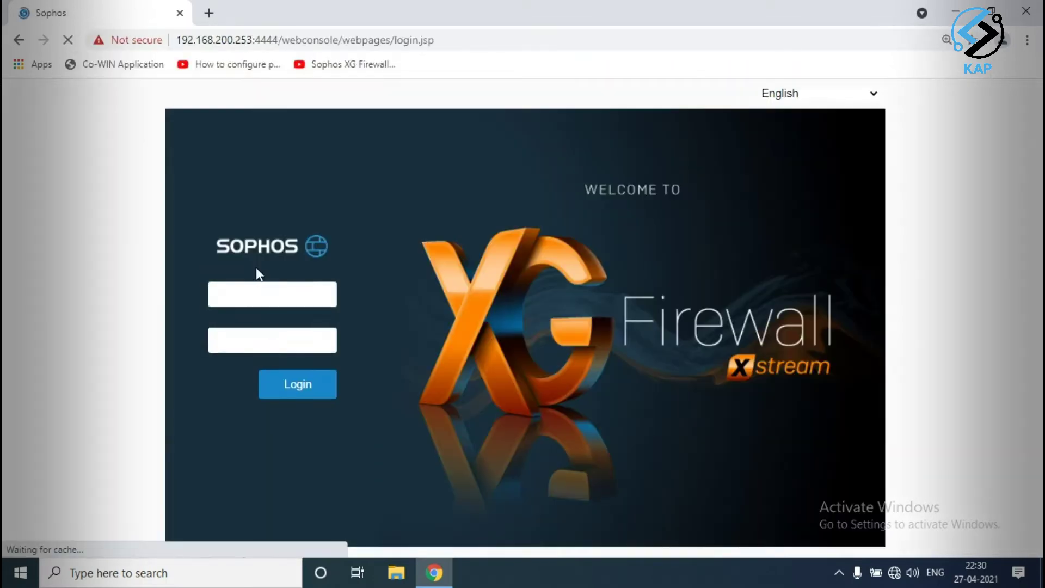
click(266, 308)
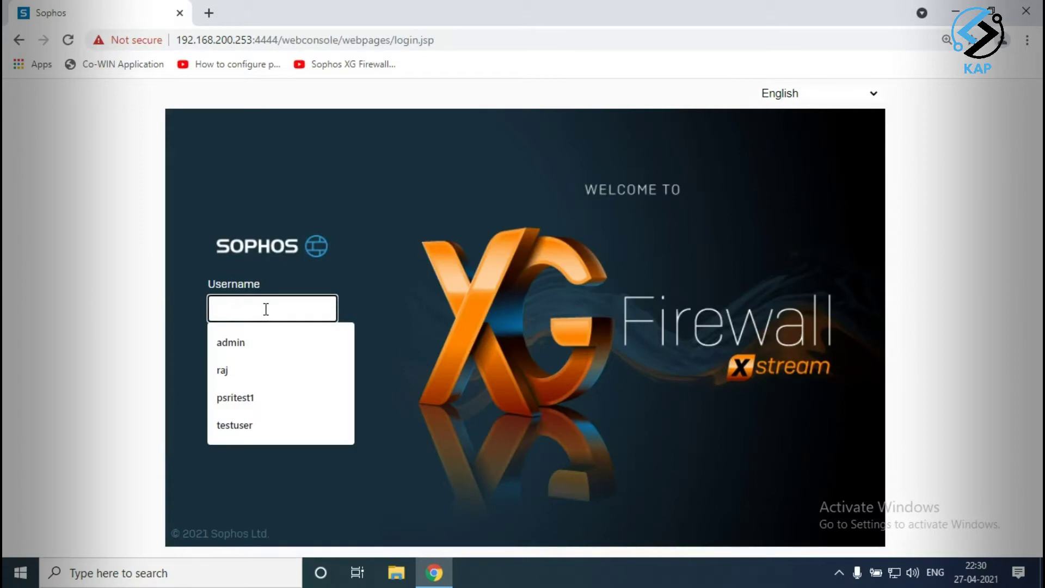
text(admin)
key(Tab)
text(•••••••••••••)
key(Return)
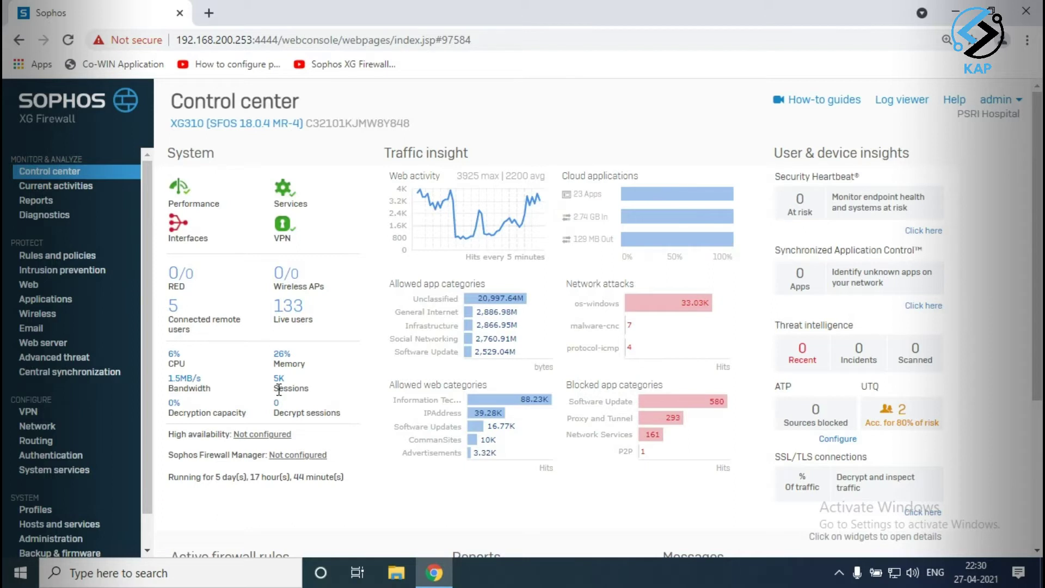
- Go to Configure > Authentication, whose Servers list shows no records
scroll(145, 239, down, 1)
scroll(145, 239, down, 1)
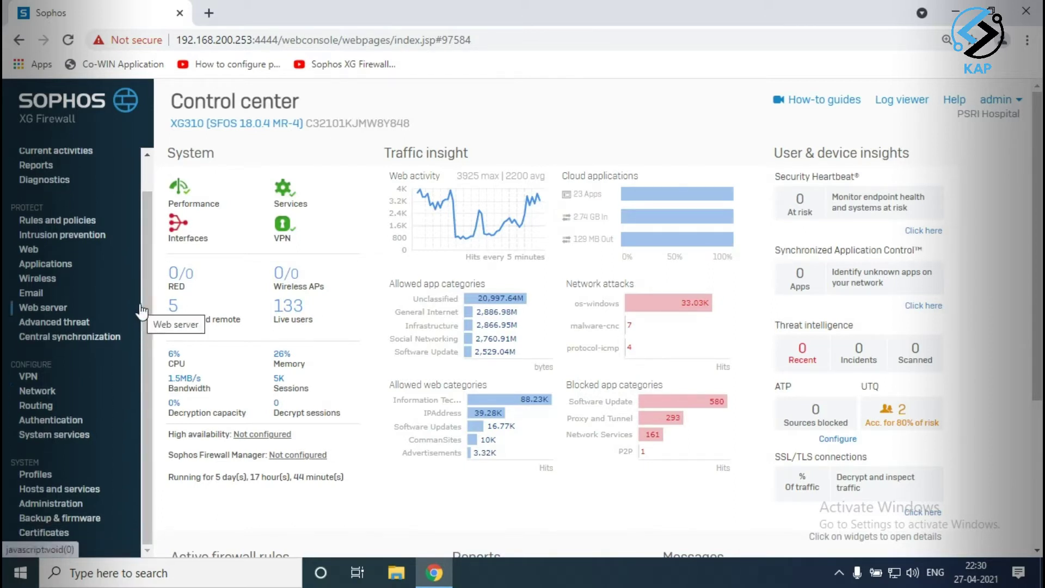
click(66, 422)
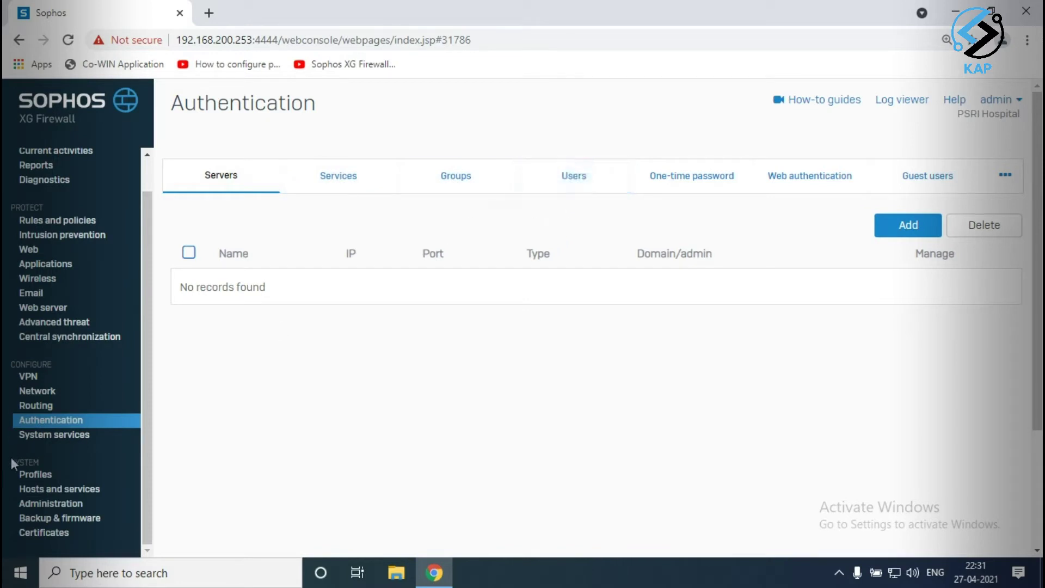
- Review the Users list of 287 active users, then open an empty Add user form
click(574, 187)
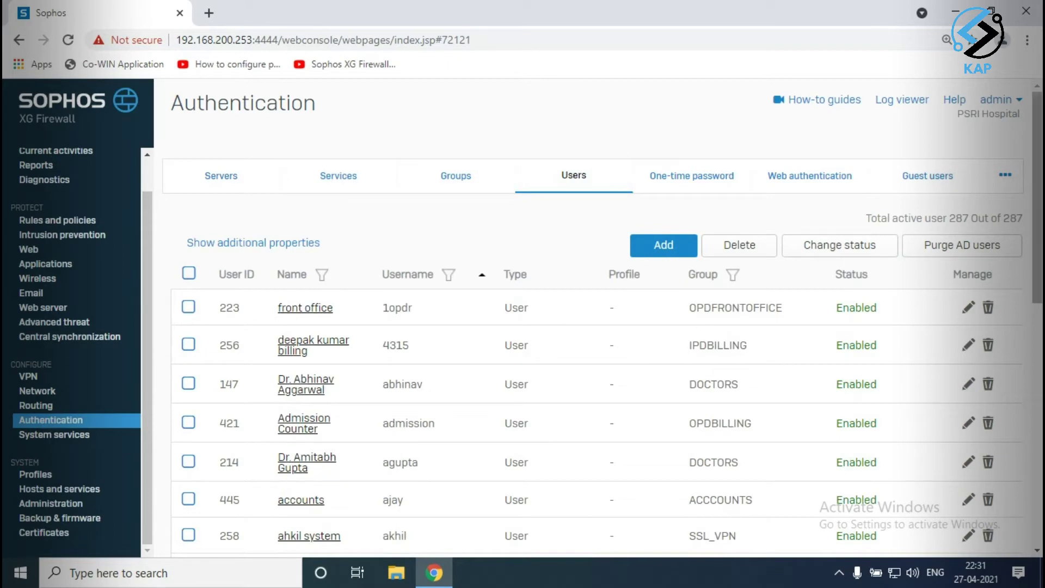
scroll(1030, 146, down, 2)
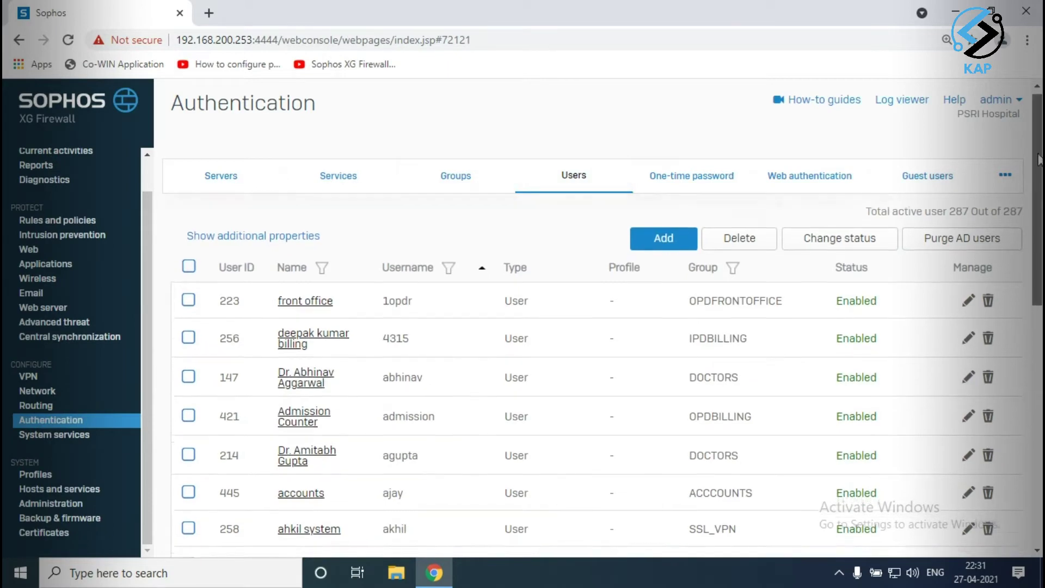
scroll(1030, 145, up, 2)
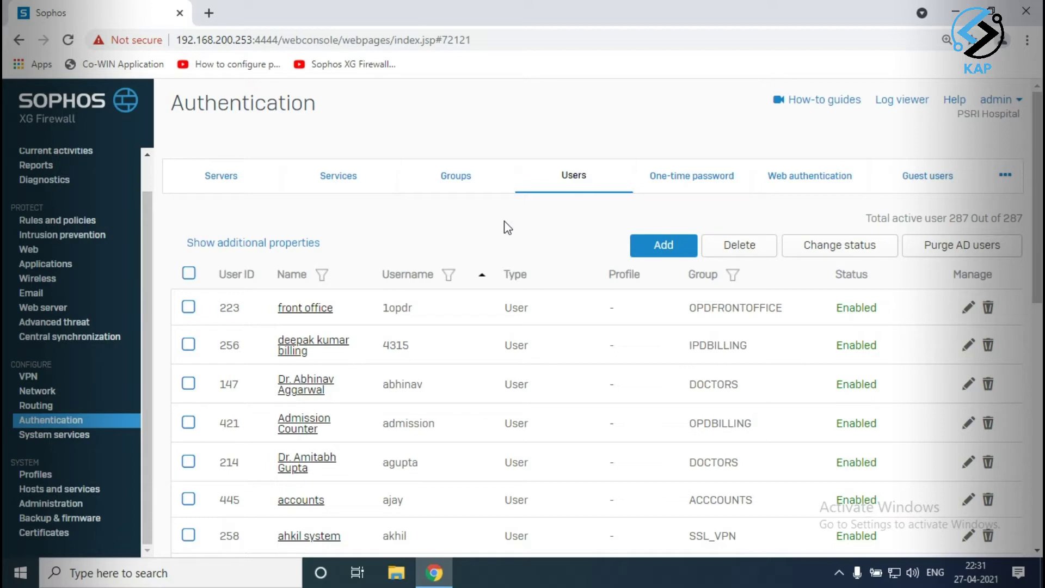
click(676, 253)
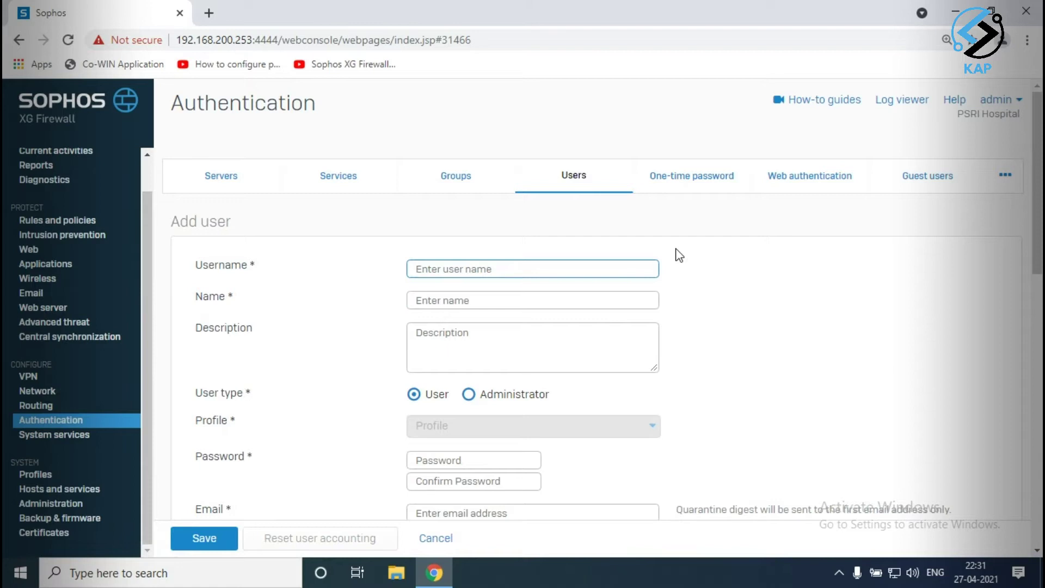
click(471, 270)
click(315, 273)
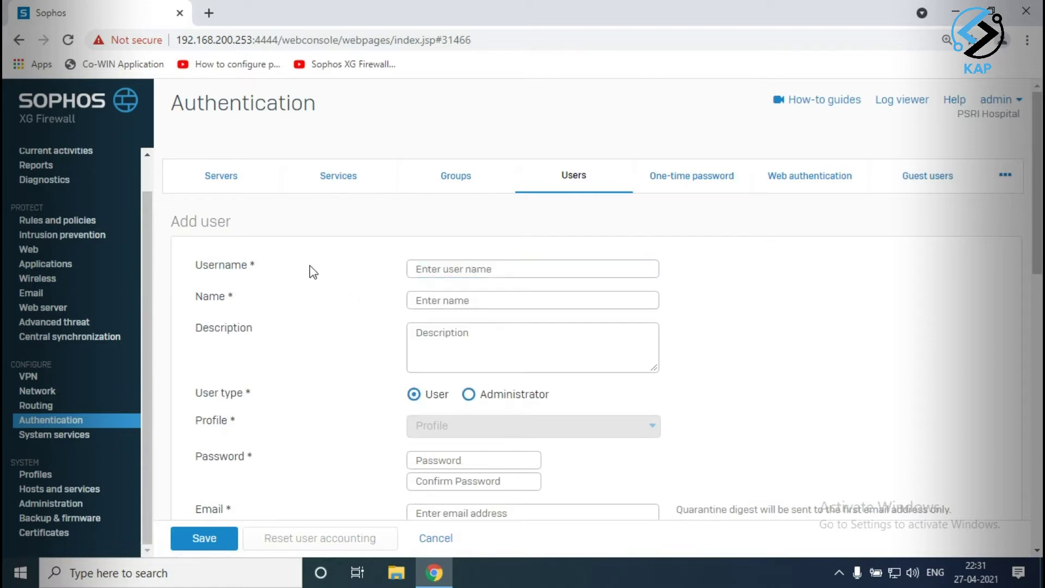
click(456, 266)
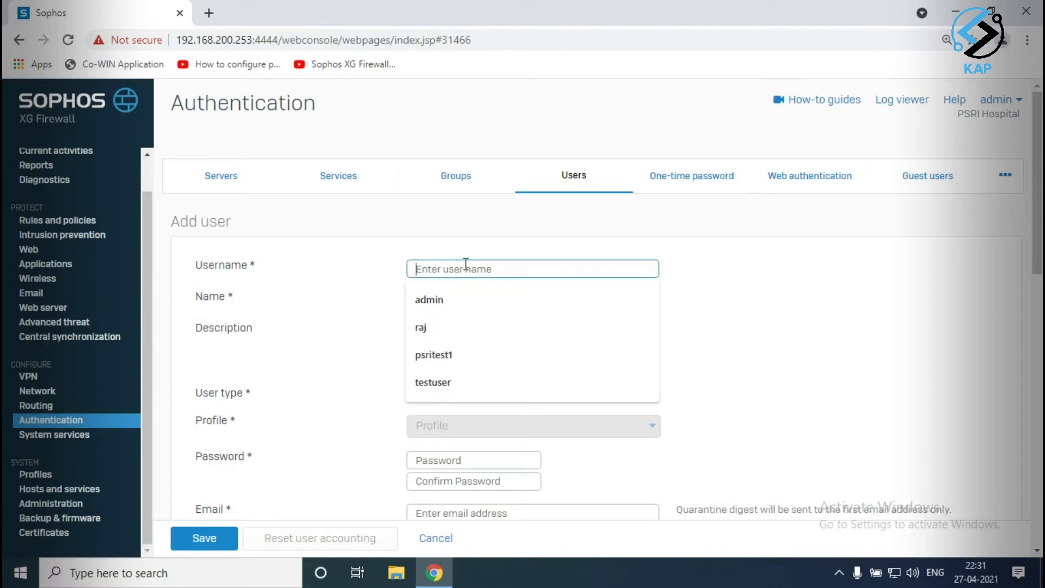
click(702, 295)
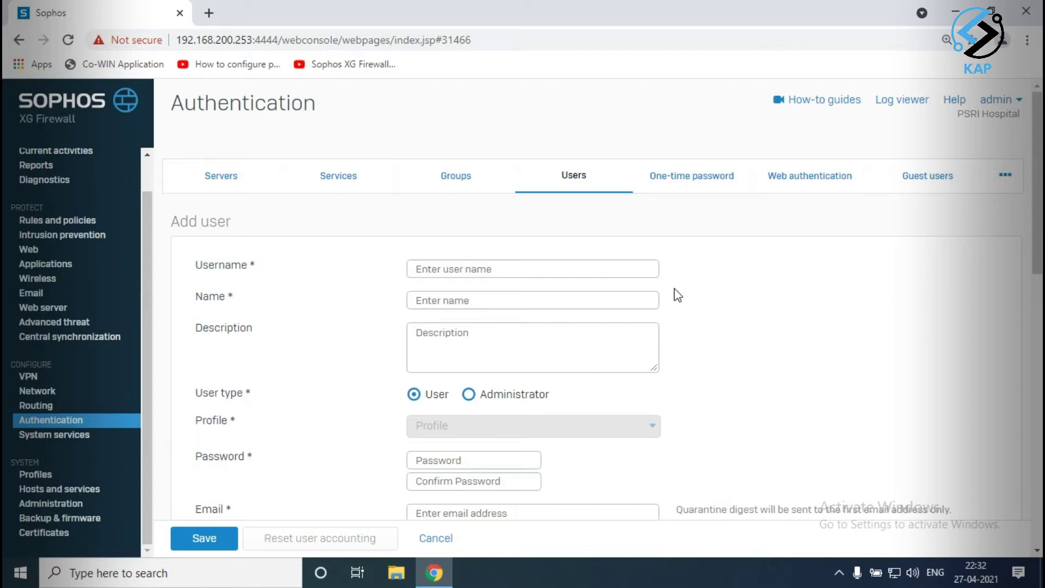
click(570, 268)
click(787, 294)
click(501, 269)
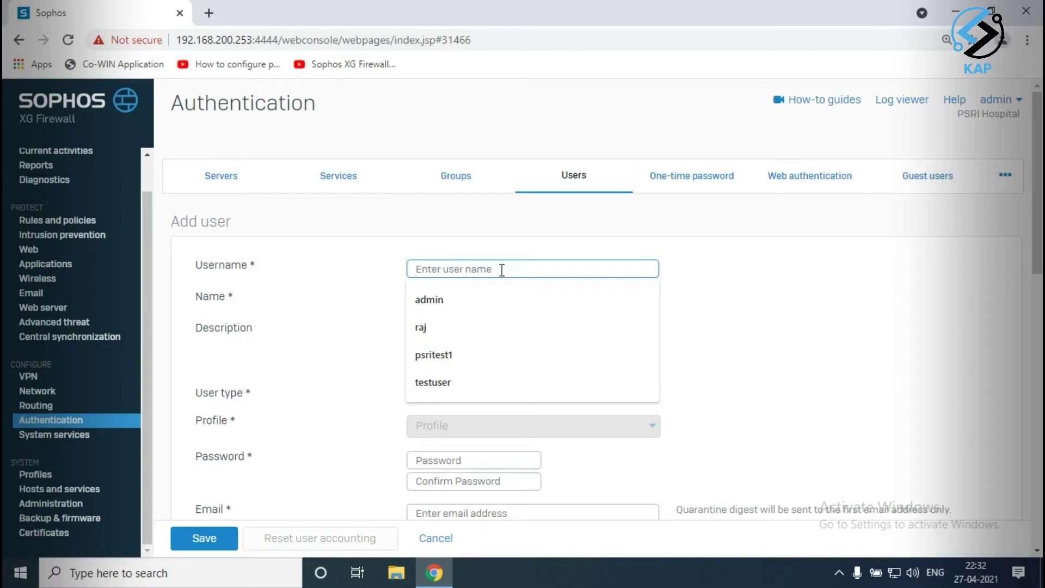
- Enter username testuser2 and name HR in the Add user form
text(test)
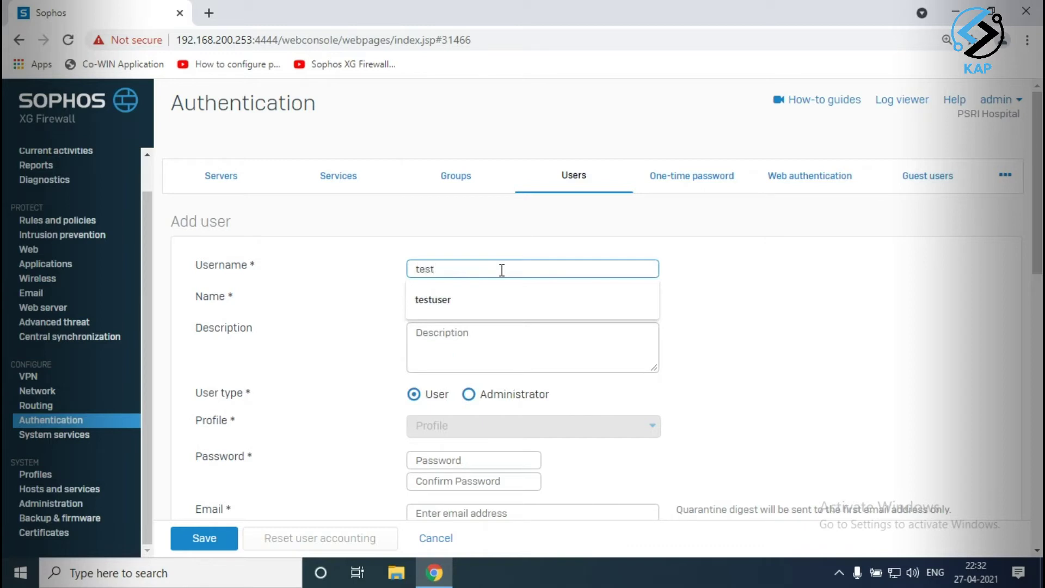
text(user)
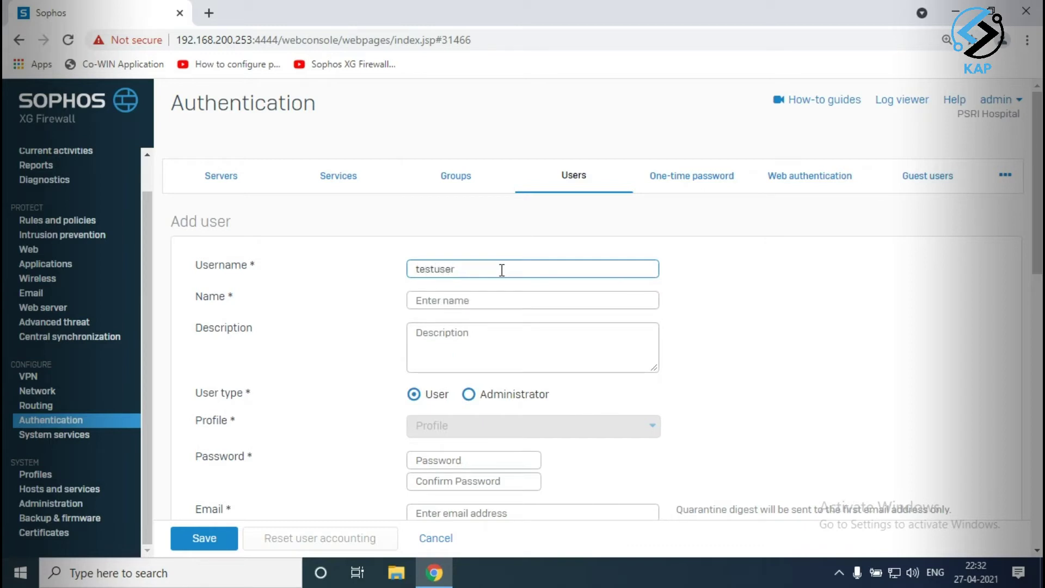
text(2)
click(448, 303)
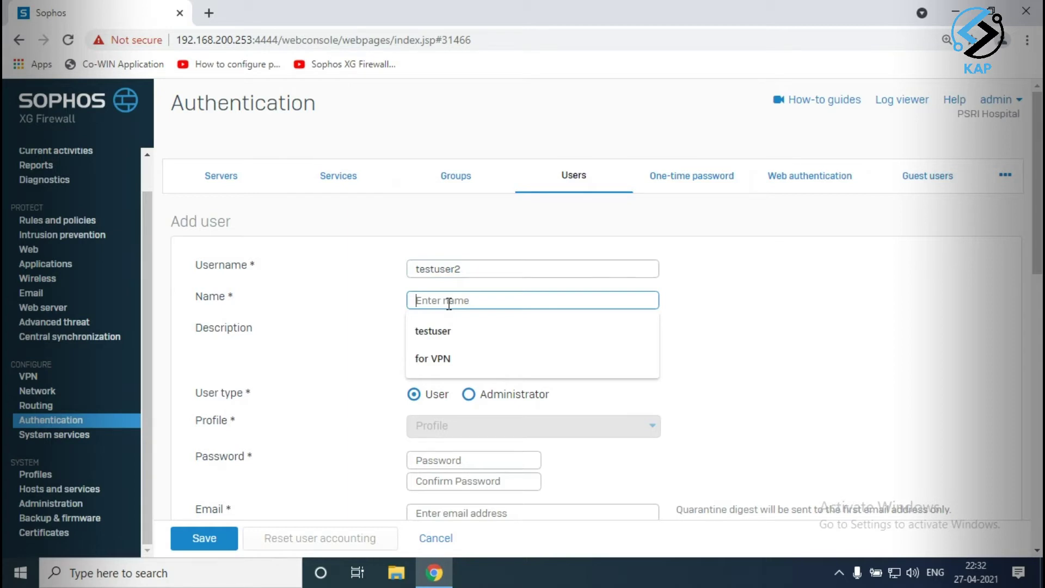
text(HR)
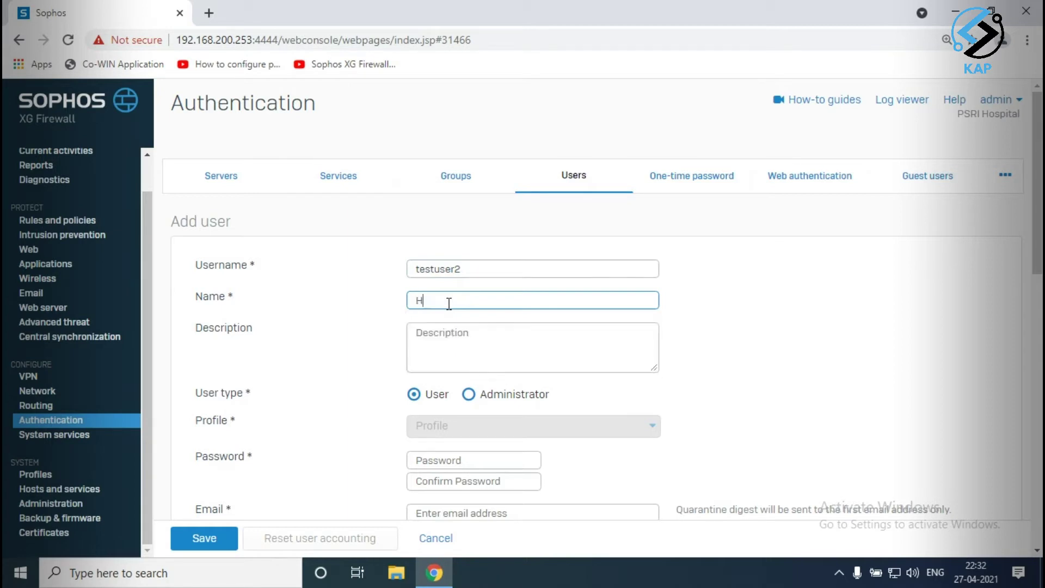
click(452, 336)
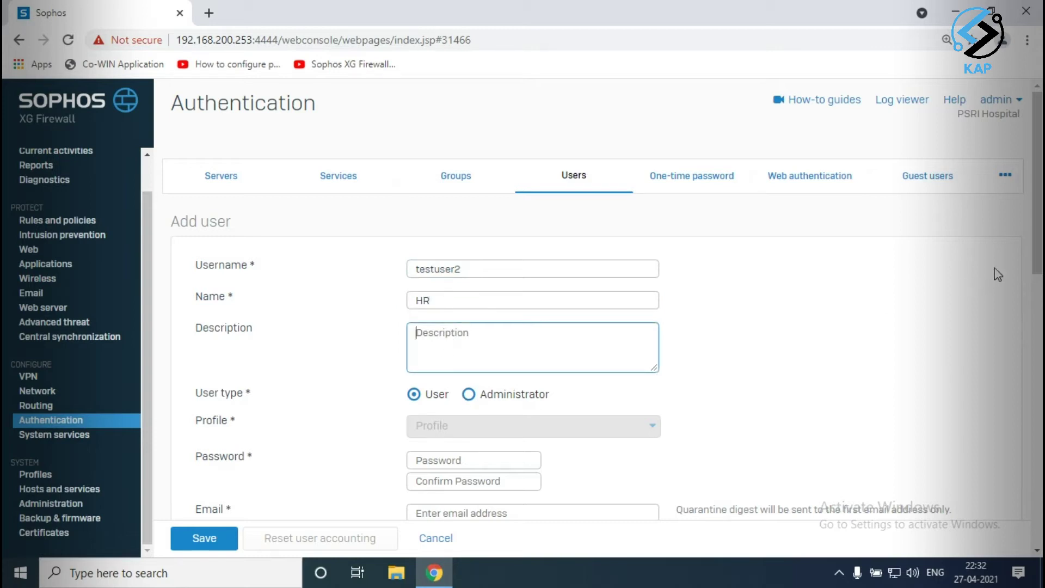
- Switch User type to Administrator and back to User, then move to the Password field
scroll(517, 315, down, 2)
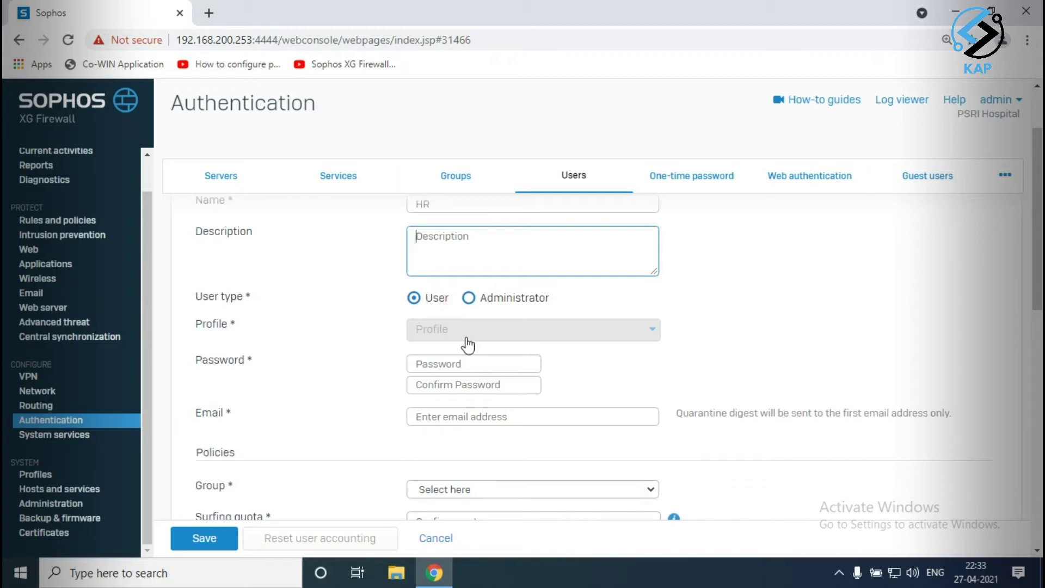
click(468, 298)
click(469, 327)
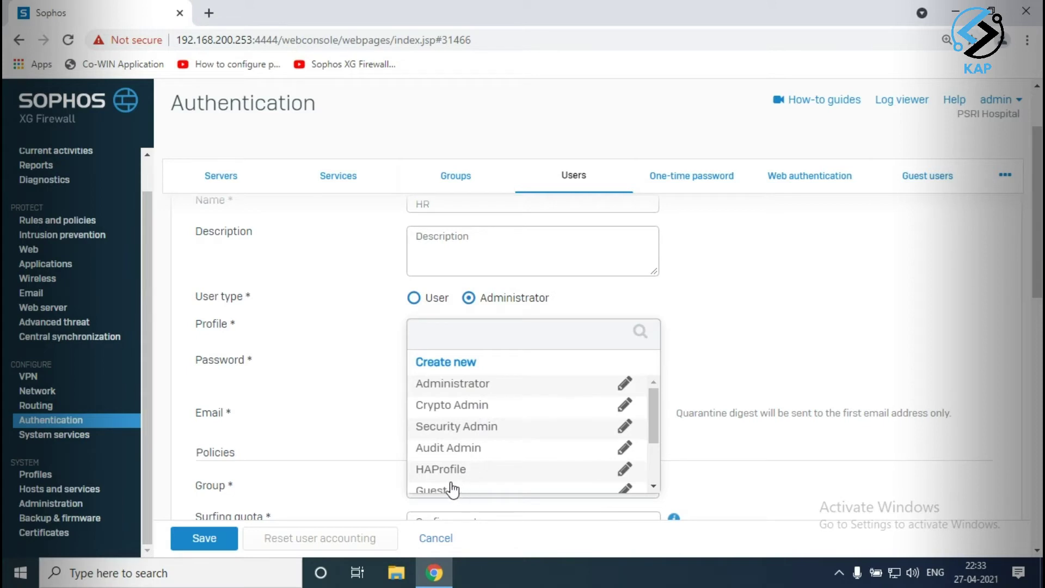
double_click(415, 299)
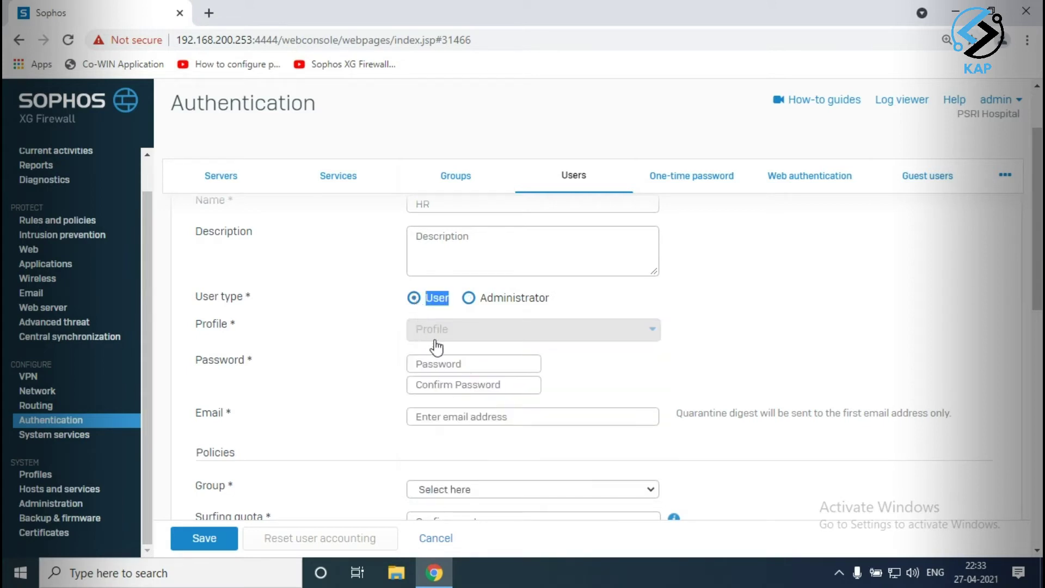
click(457, 363)
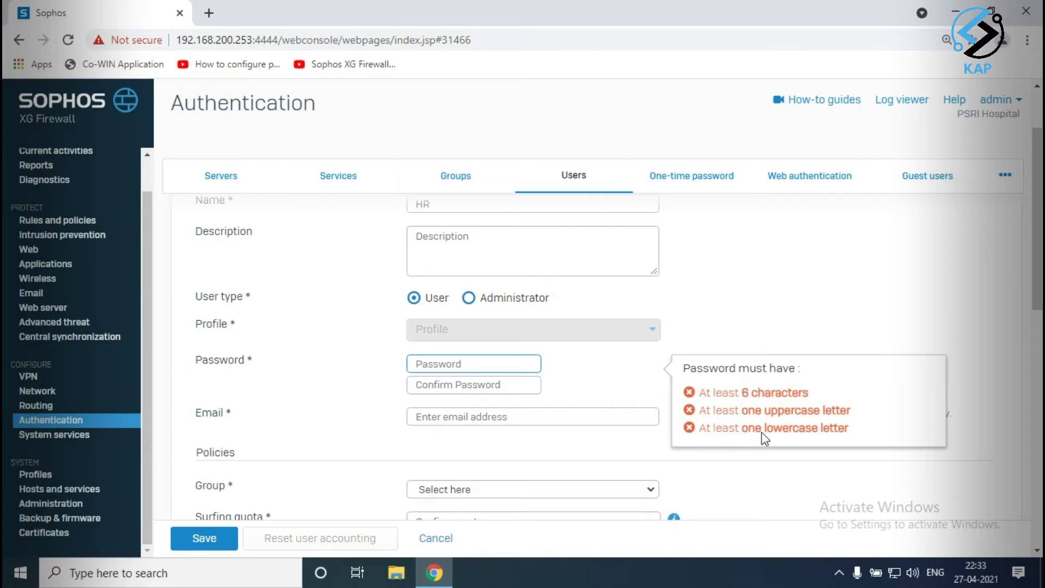
key(shift+Tab)
key(shift+Tab)
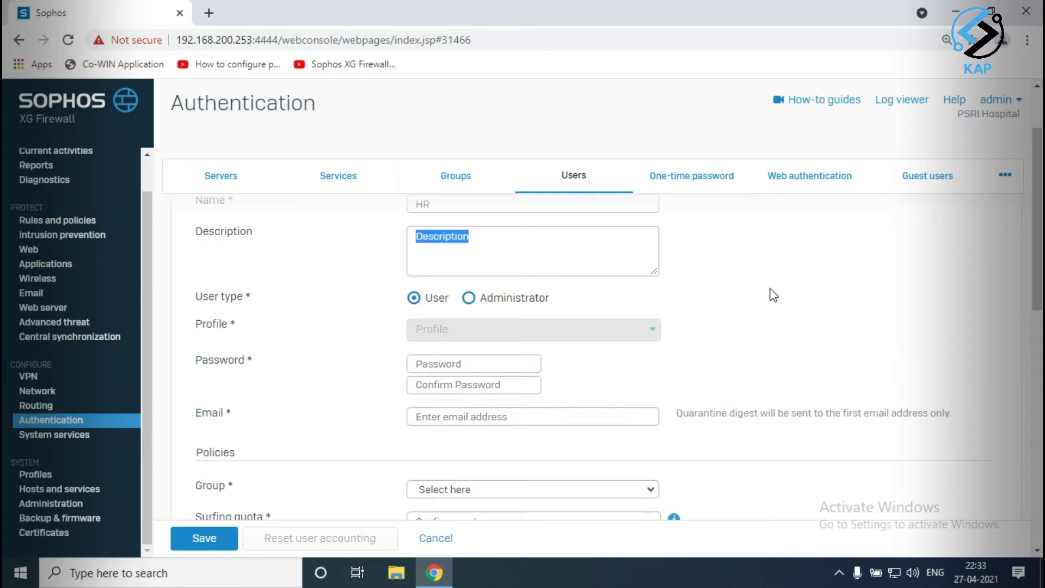
click(467, 364)
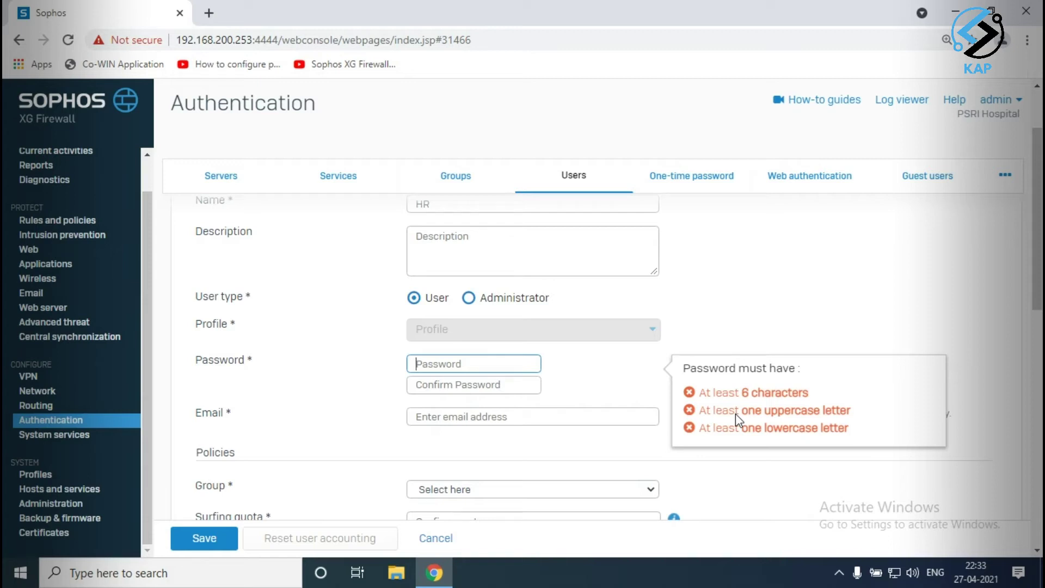
- Review the user password complexity settings under Administration, then return to Authentication
click(40, 504)
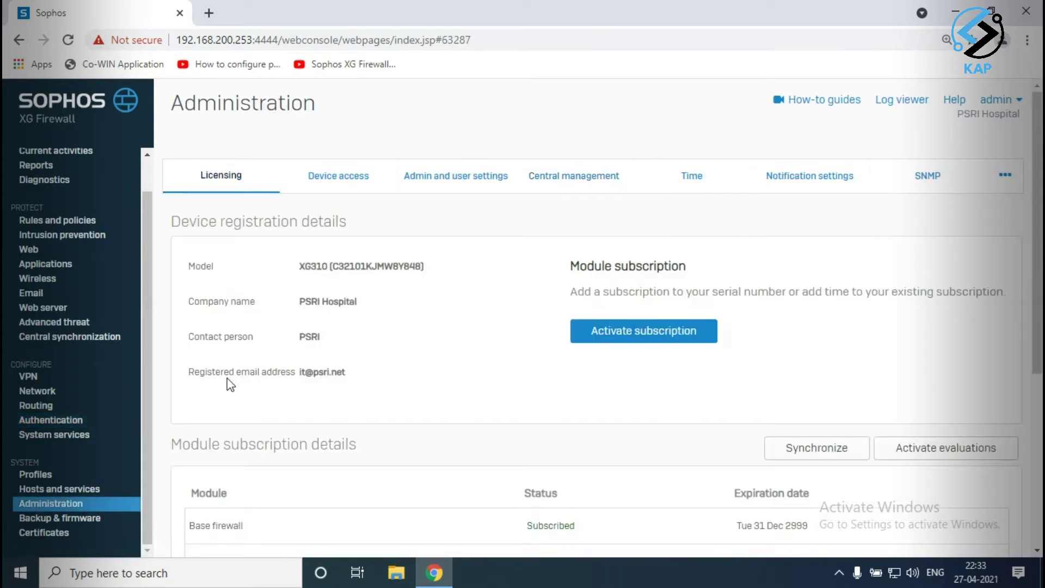
click(439, 186)
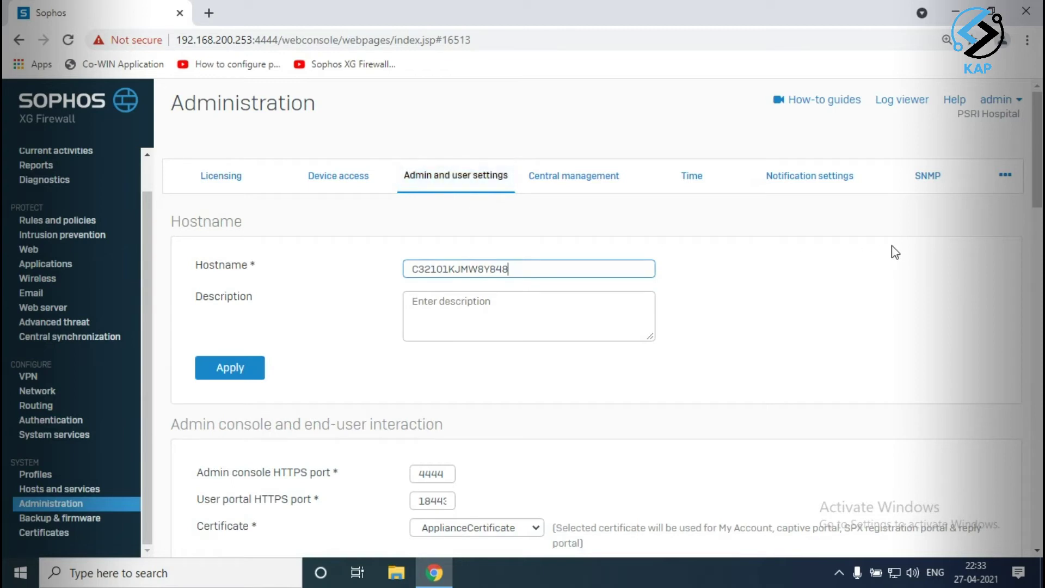
scroll(484, 307, down, 3)
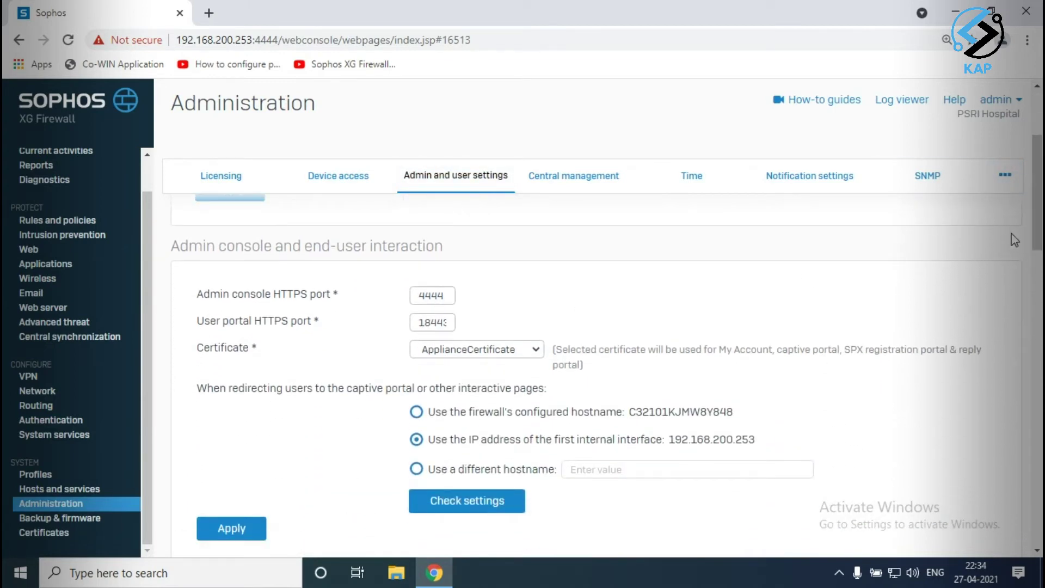
drag(1039, 217, 1041, 358)
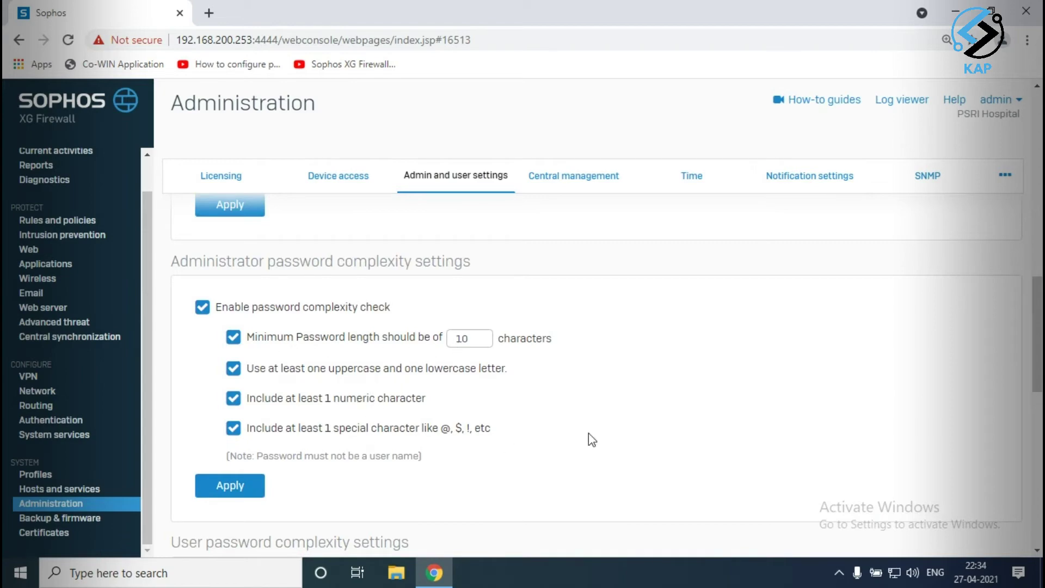
drag(1039, 342, 1040, 404)
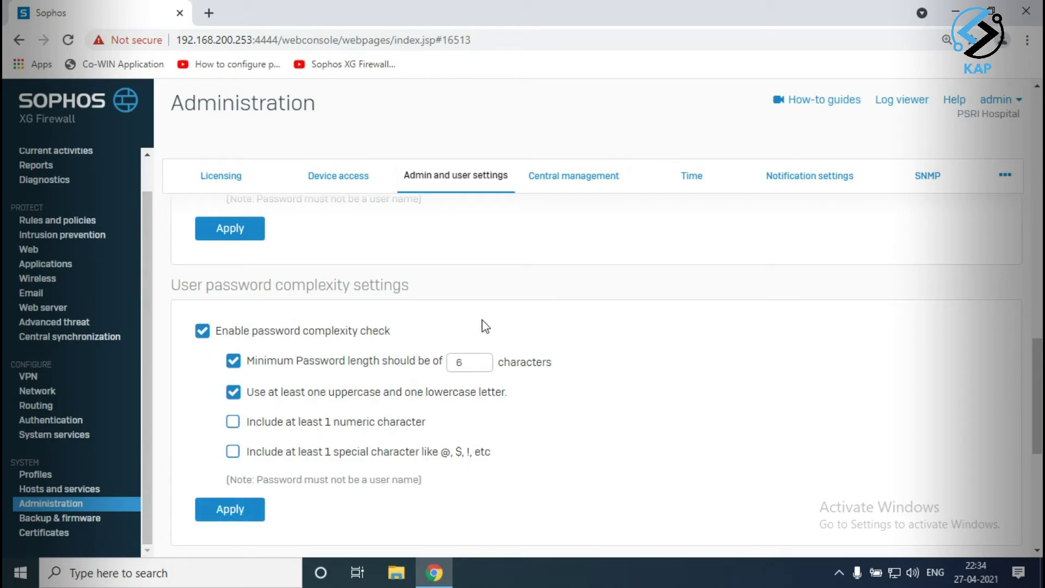
click(54, 423)
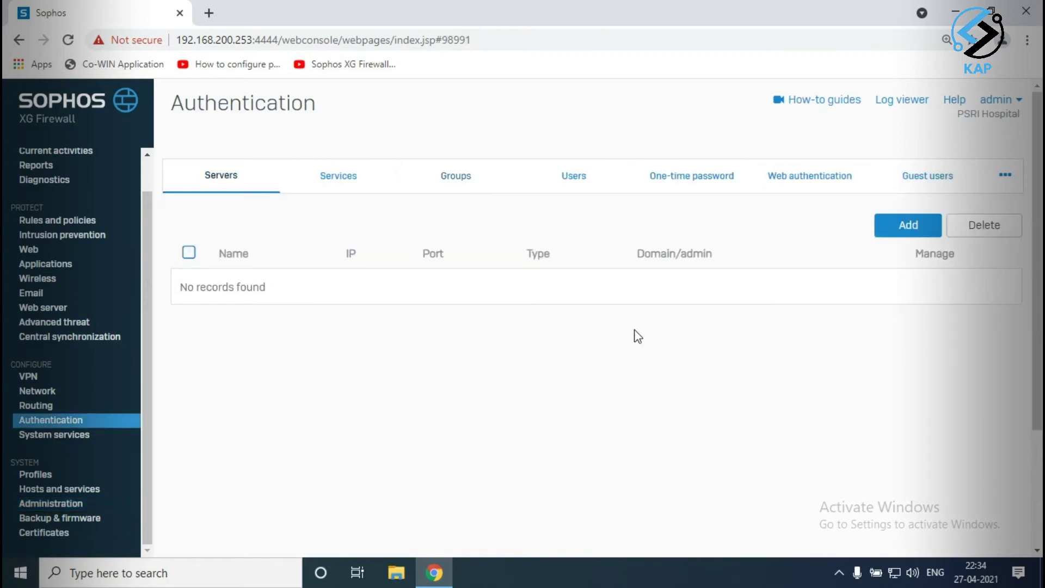
- Start a new user with username testuser2 and name HR
click(559, 188)
click(660, 248)
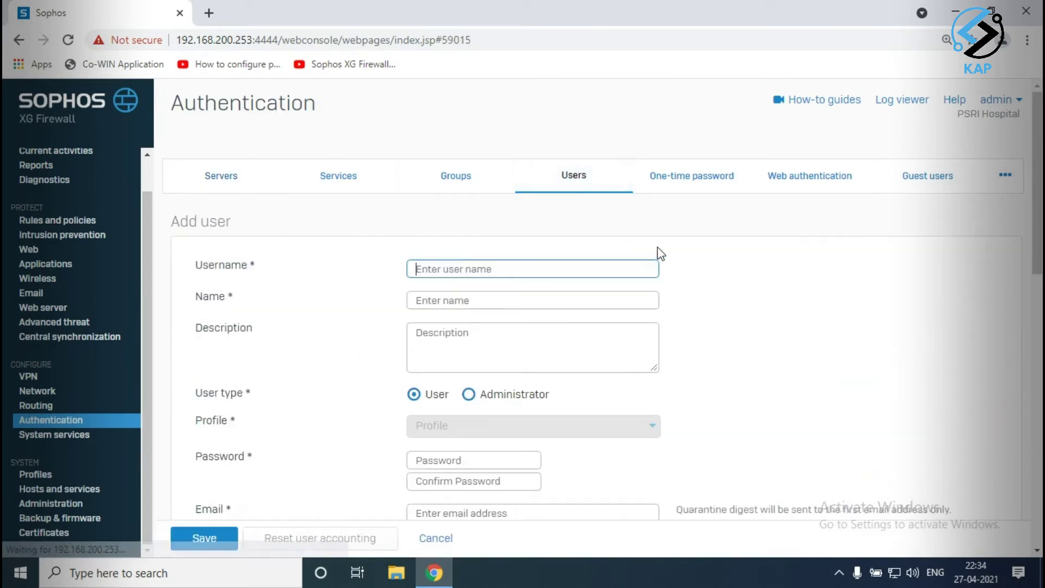
text(test)
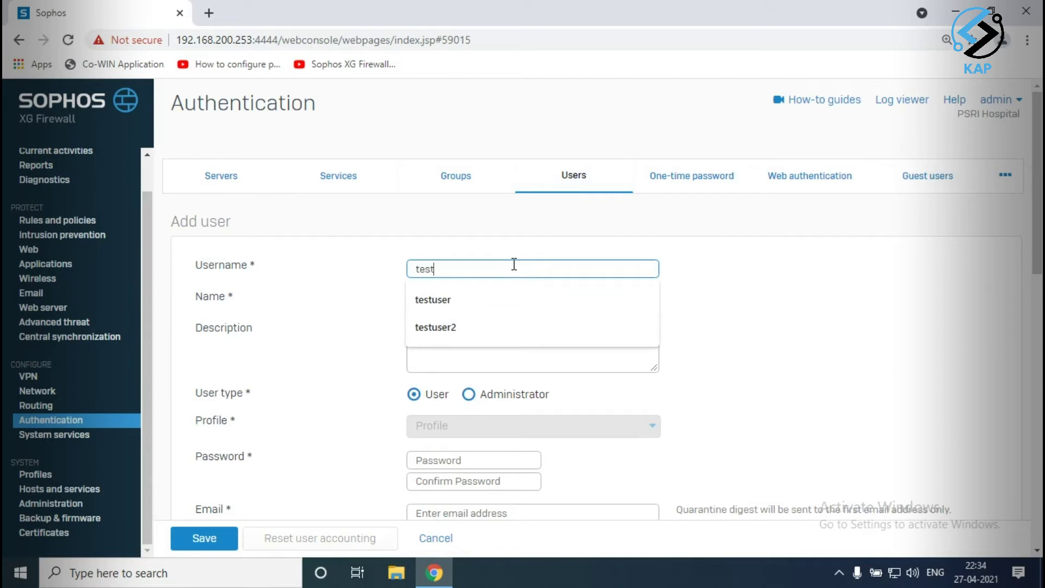
text(user)
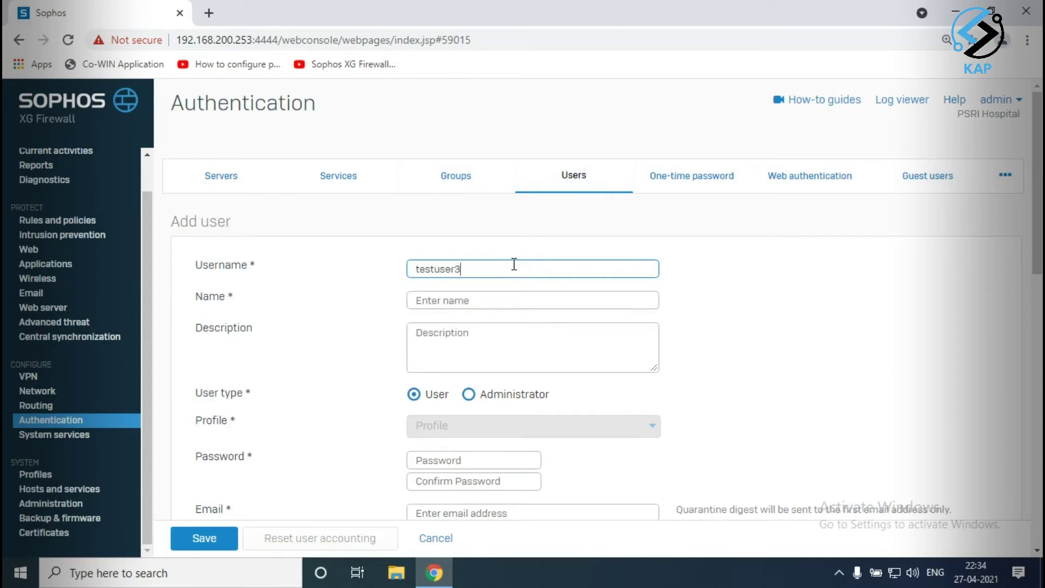
text(2)
click(444, 302)
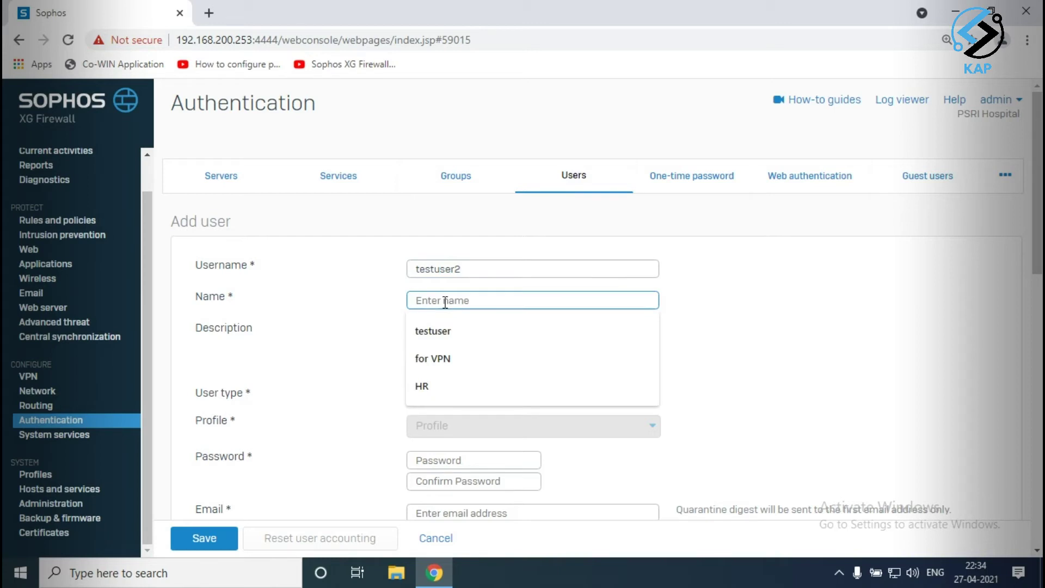
text(HR)
click(455, 338)
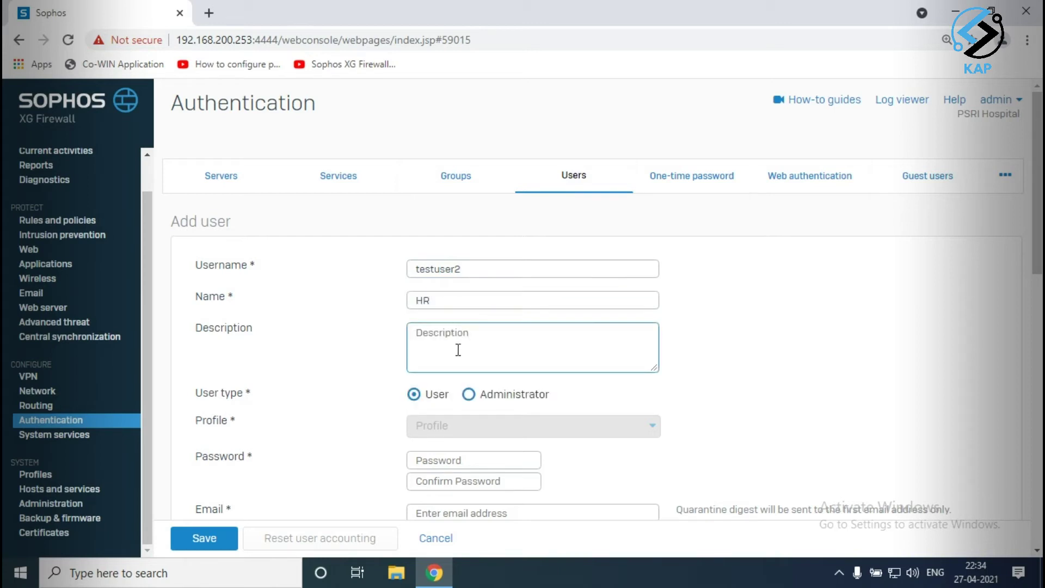
- Enter and confirm the new user's password
click(480, 466)
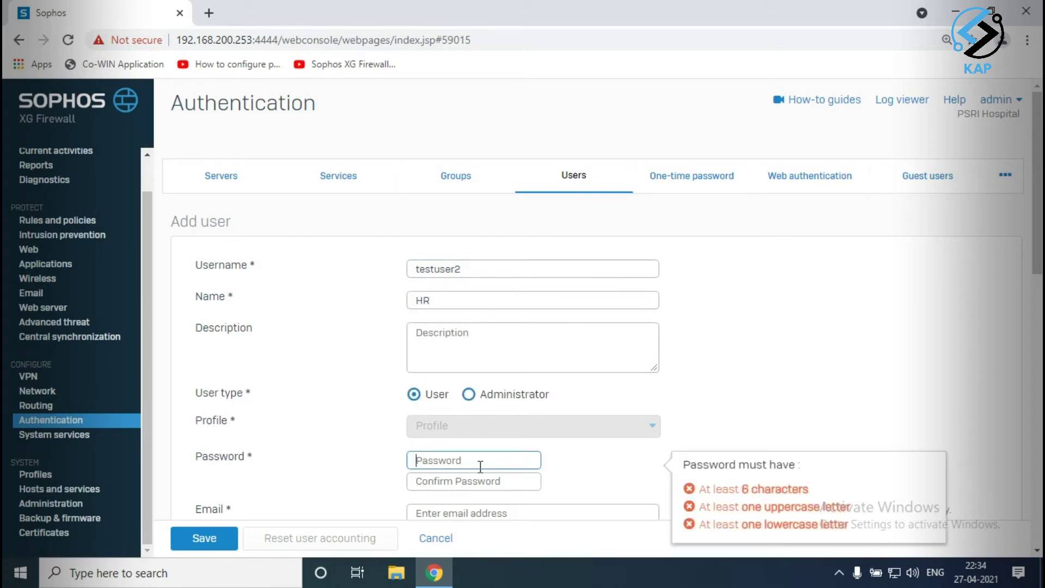
scroll(669, 298, down, 2)
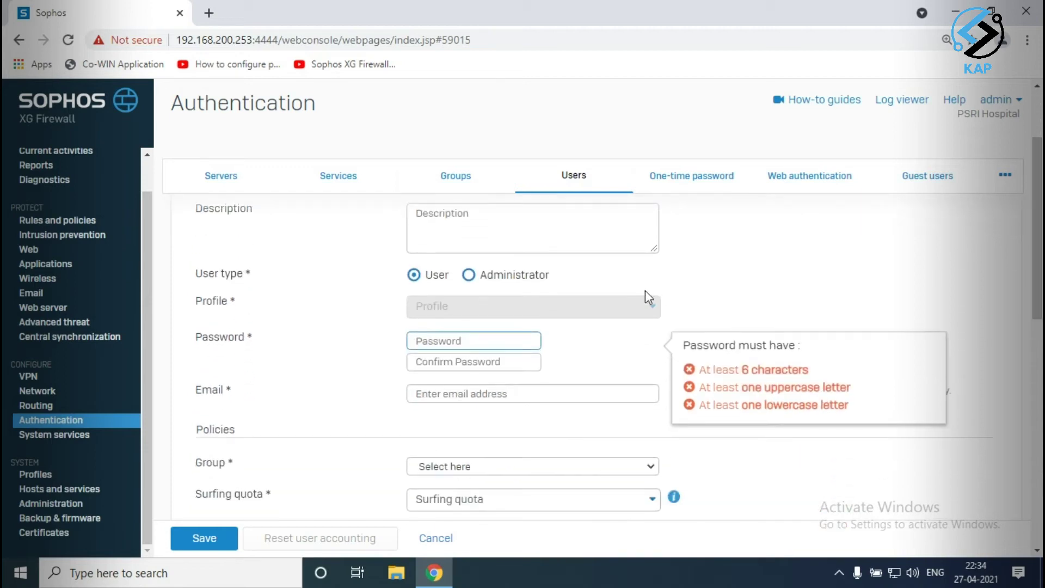
key(BackSpace)
key(Tab)
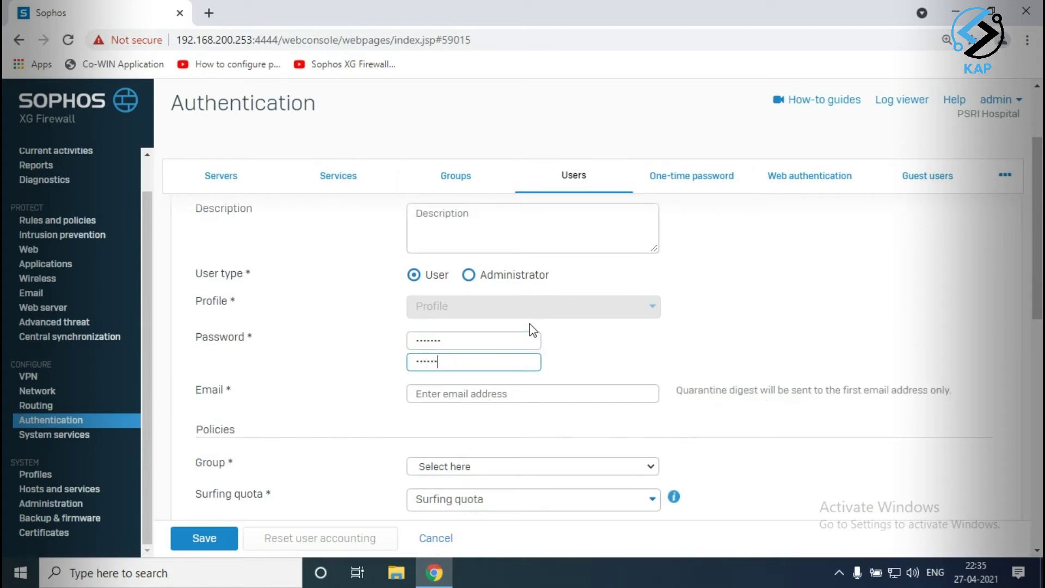
- Accept the suggested e-mail address and set the user's group to HR
click(502, 393)
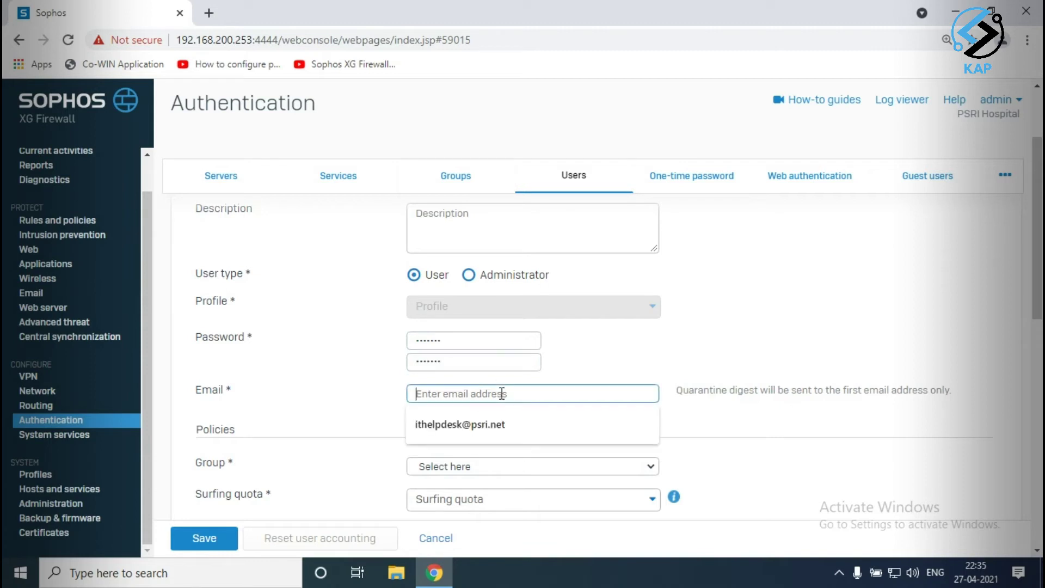
click(498, 420)
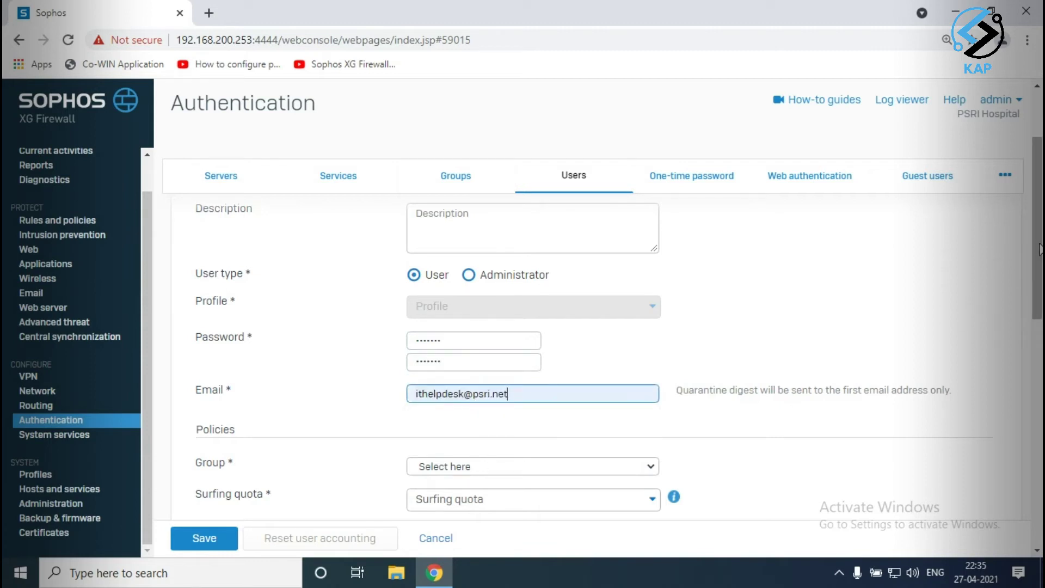
scroll(1040, 249, down, 1)
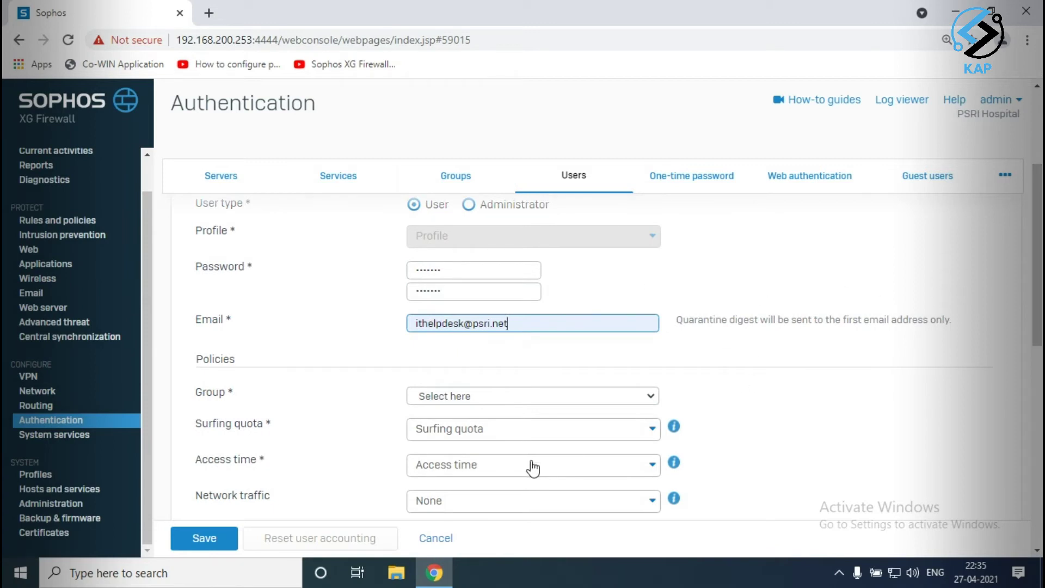
click(508, 395)
key(h)
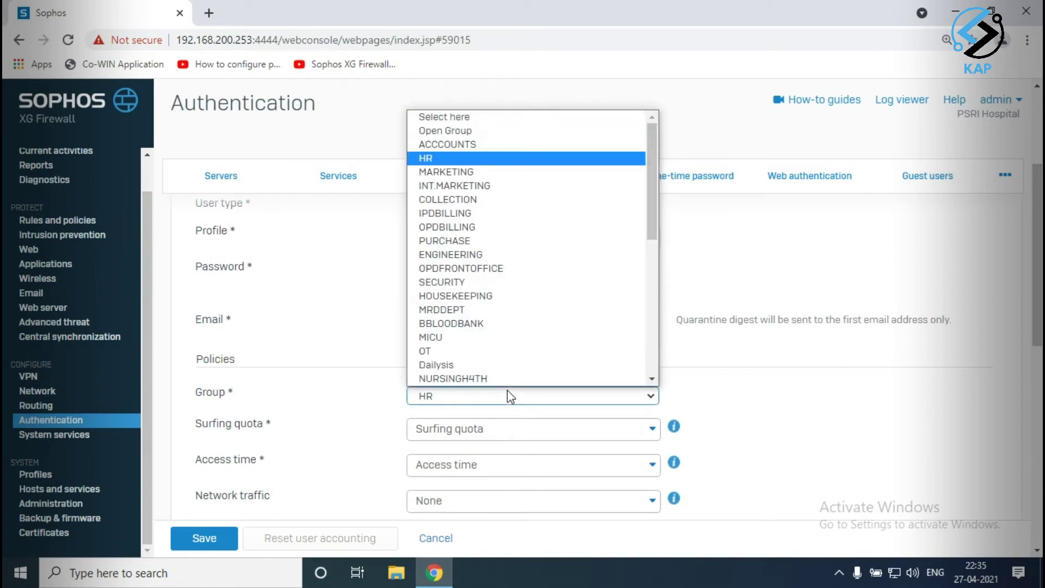
key(Return)
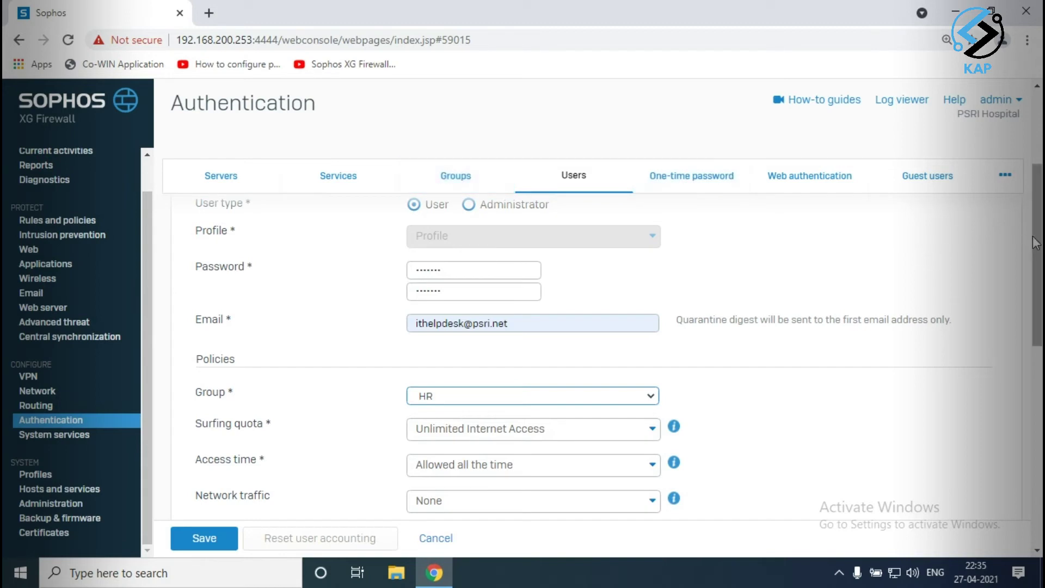
drag(1036, 247, 1037, 286)
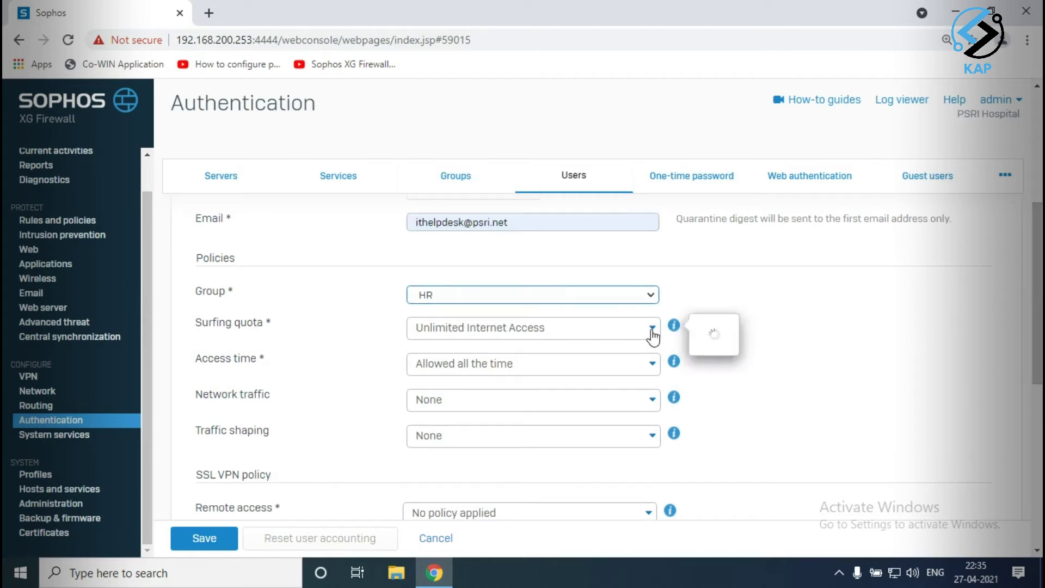
- Start creating a new policy from the Surfing quota list
click(572, 333)
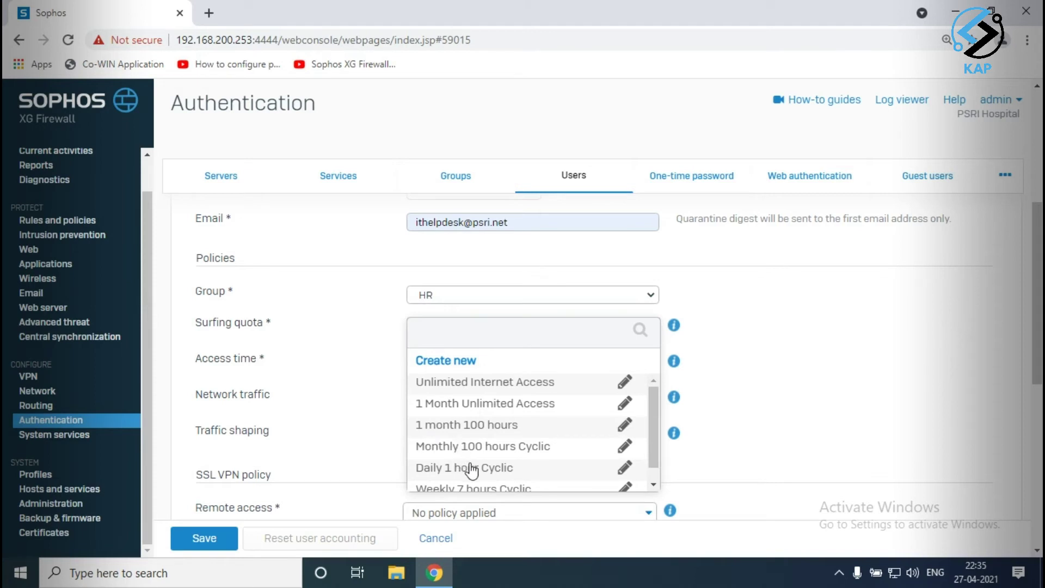
scroll(655, 427, down, 1)
scroll(658, 424, up, 1)
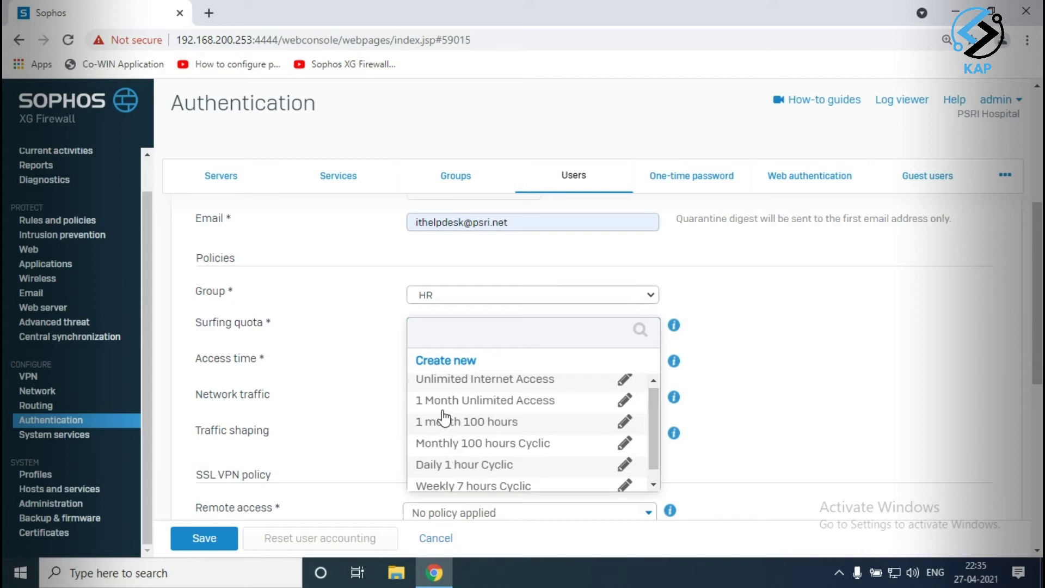
click(441, 361)
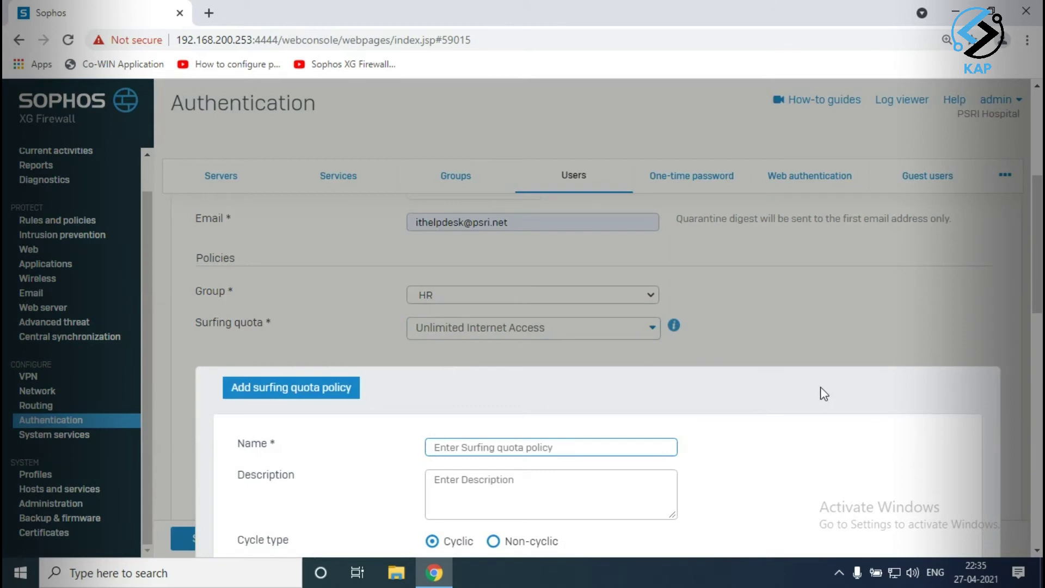
- Review the Add surfing quota policy form twice and cancel both times without saving
drag(1033, 269, 1037, 345)
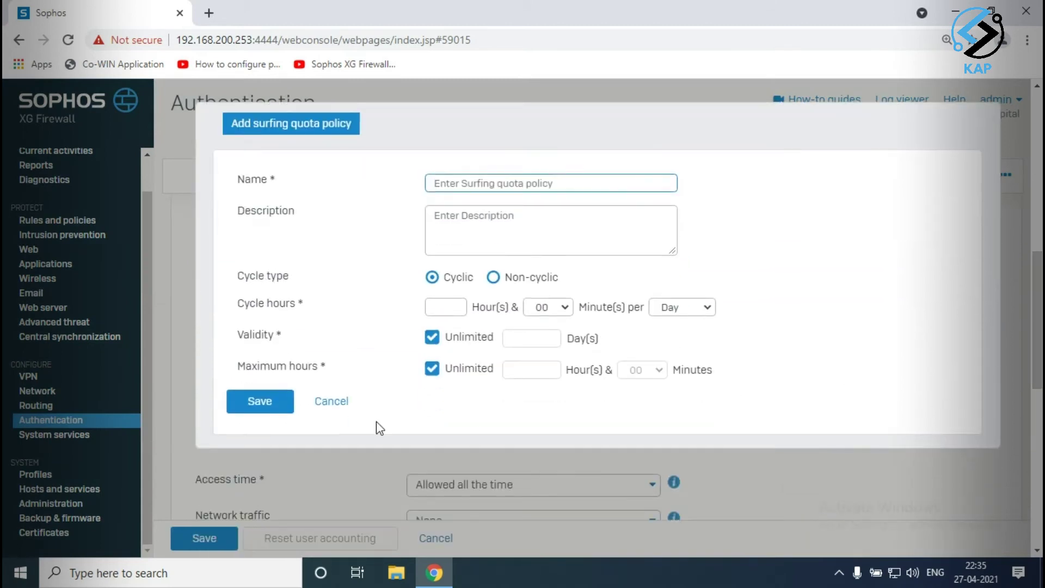
click(322, 401)
click(471, 451)
scroll(466, 464, down, 1)
click(431, 367)
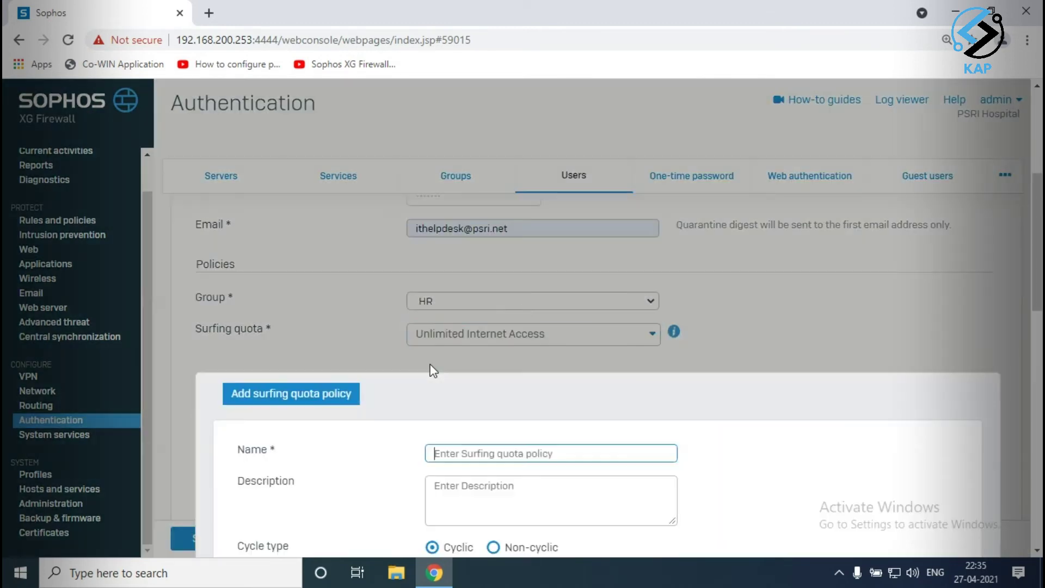
drag(1040, 235, 1040, 293)
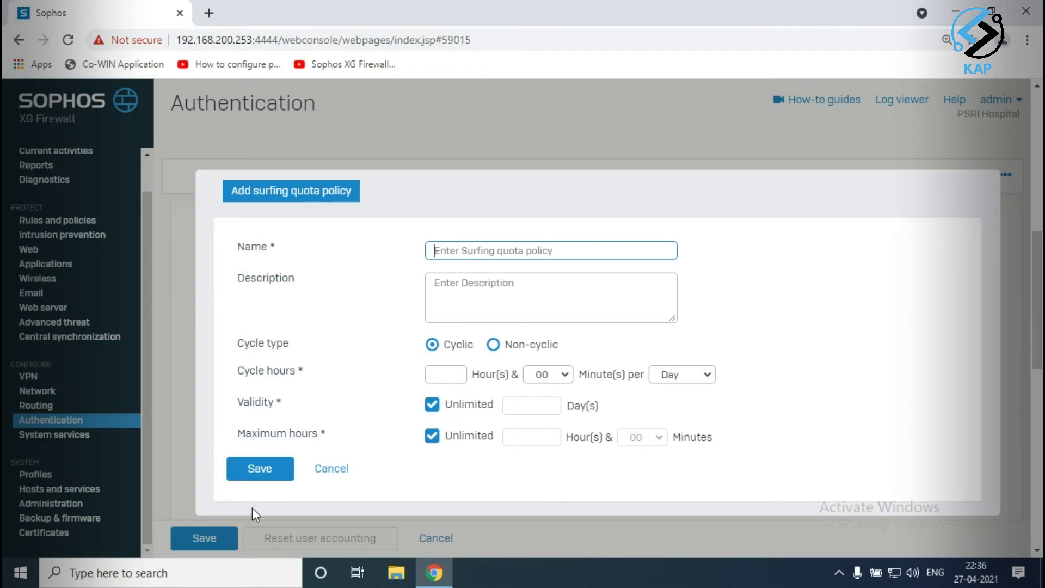
click(331, 469)
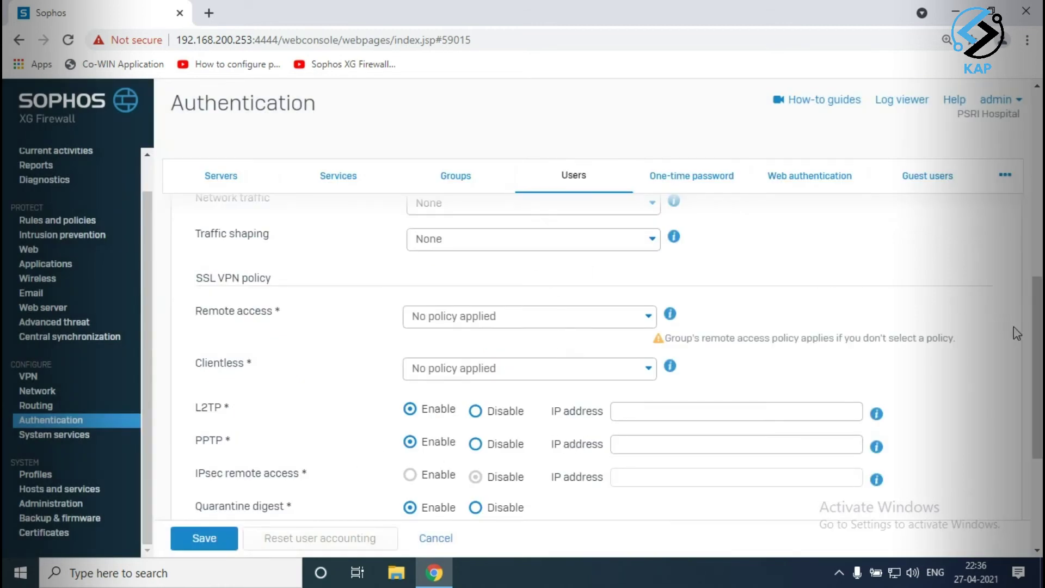
drag(1039, 346, 1039, 278)
click(631, 284)
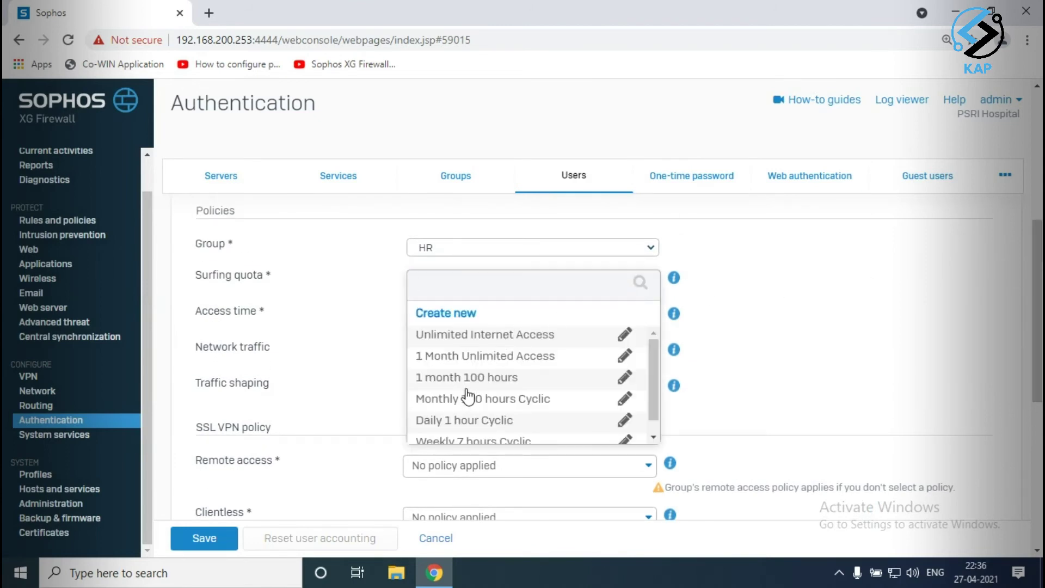
drag(657, 377, 657, 412)
click(773, 343)
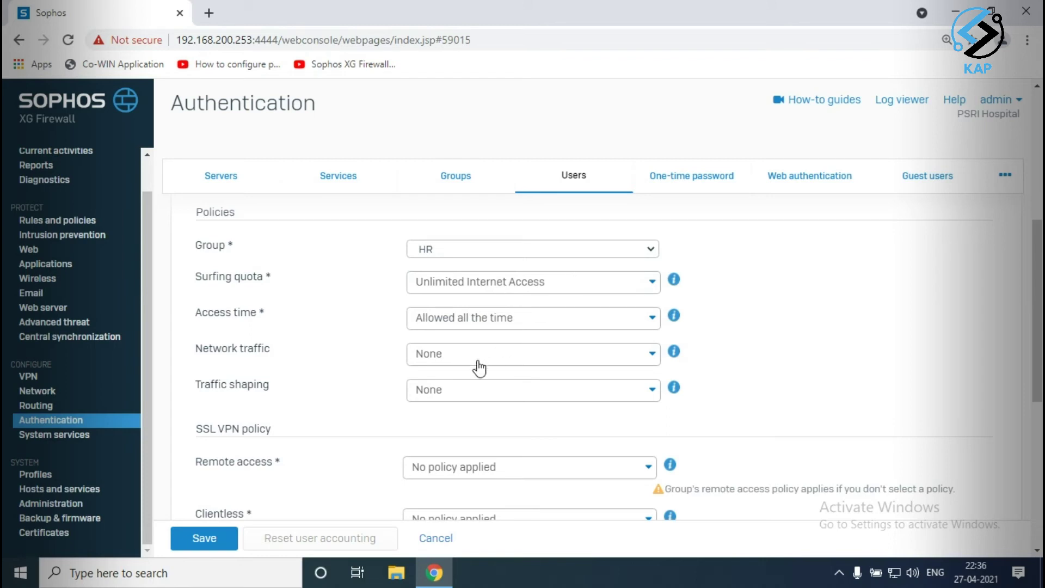
click(465, 321)
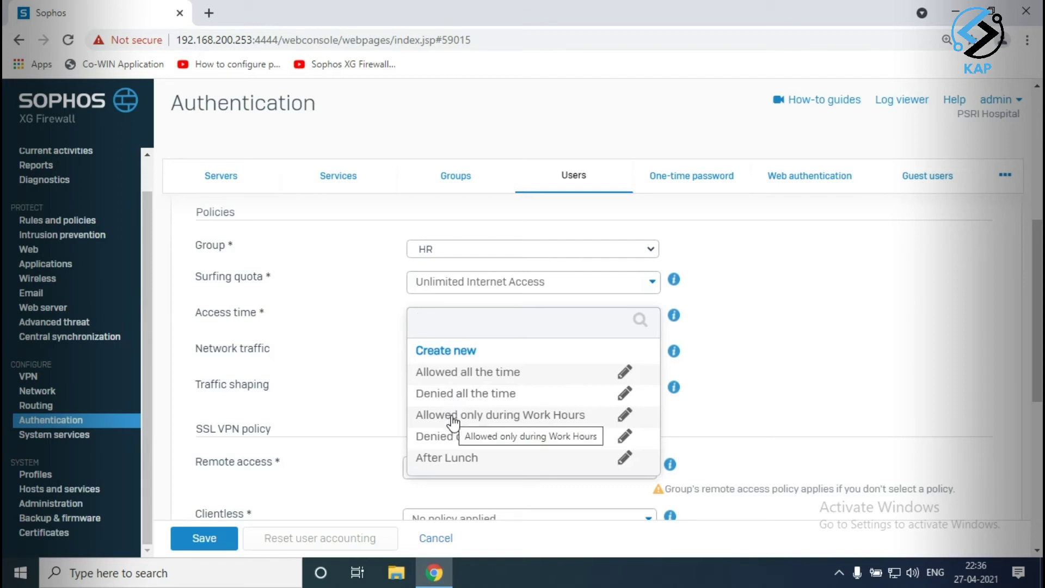
click(436, 353)
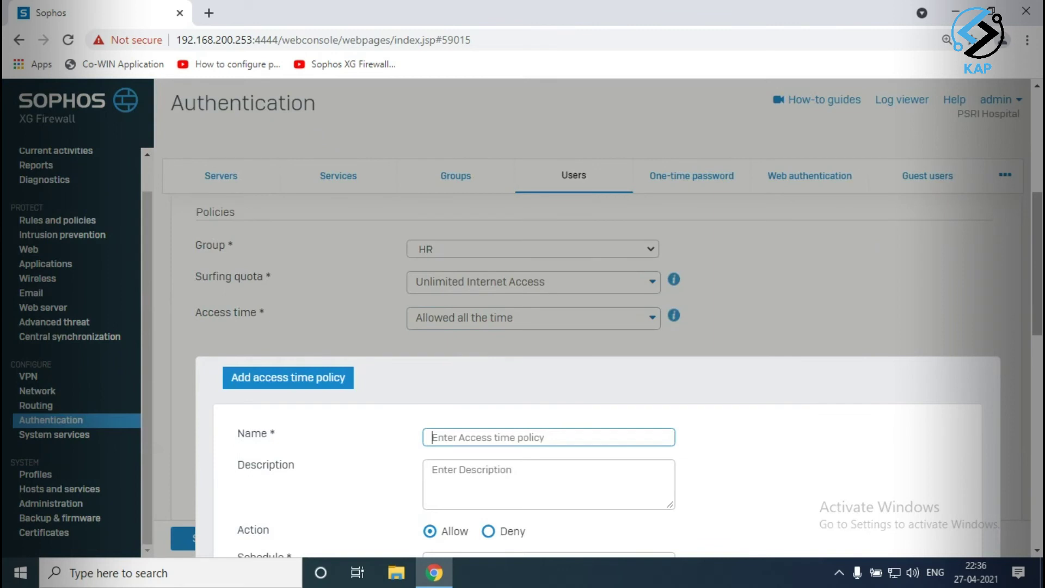
scroll(812, 396, down, 5)
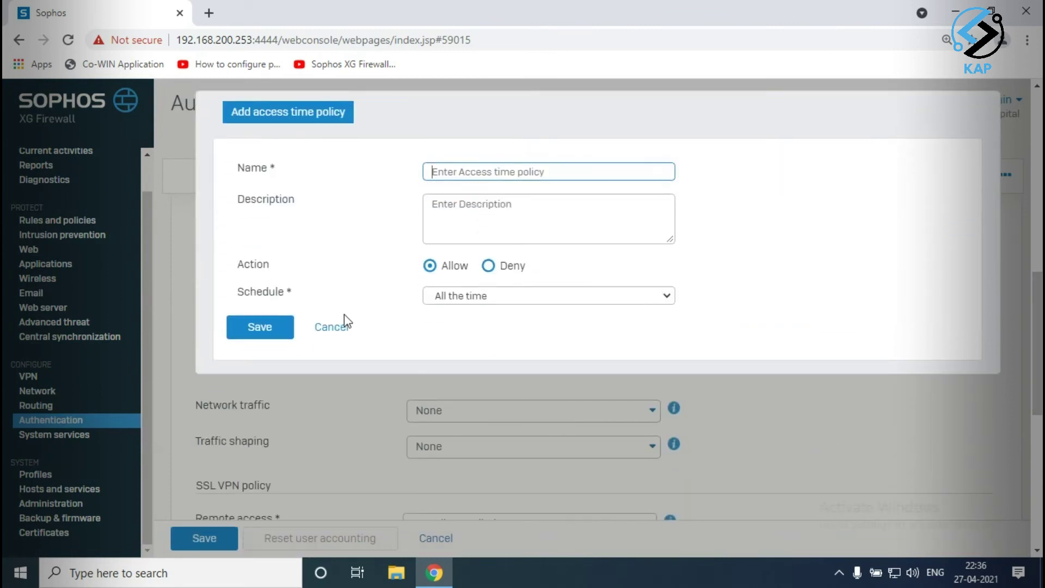
click(336, 328)
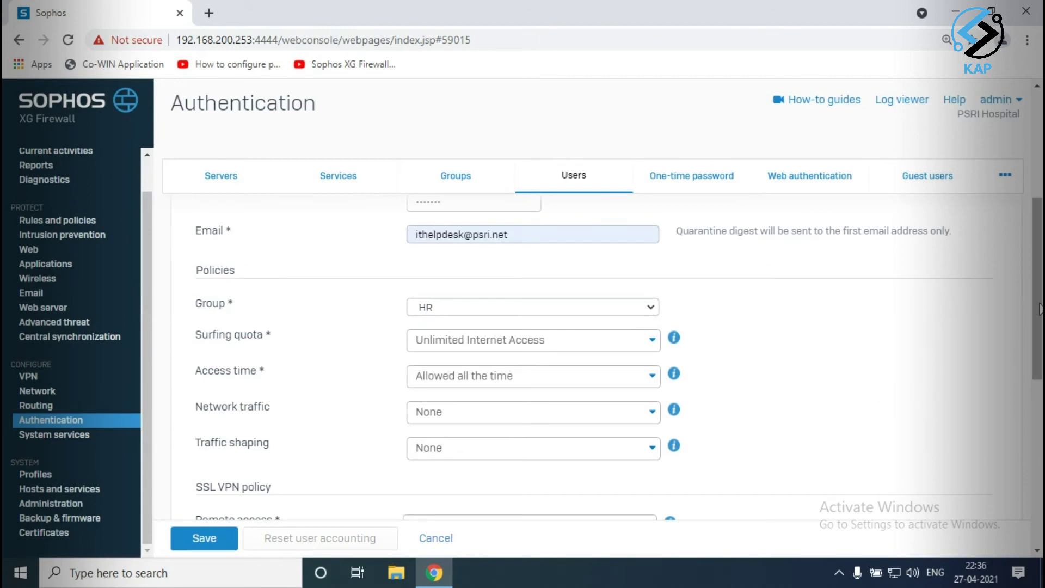
scroll(1036, 327, down, 2)
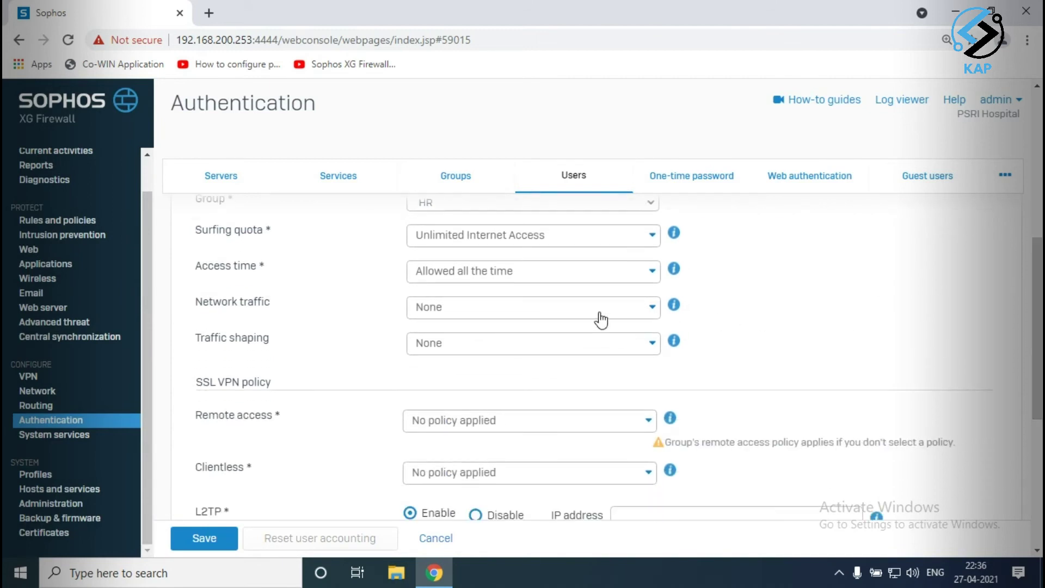
- Leave the user's Network traffic policy set to None
click(599, 313)
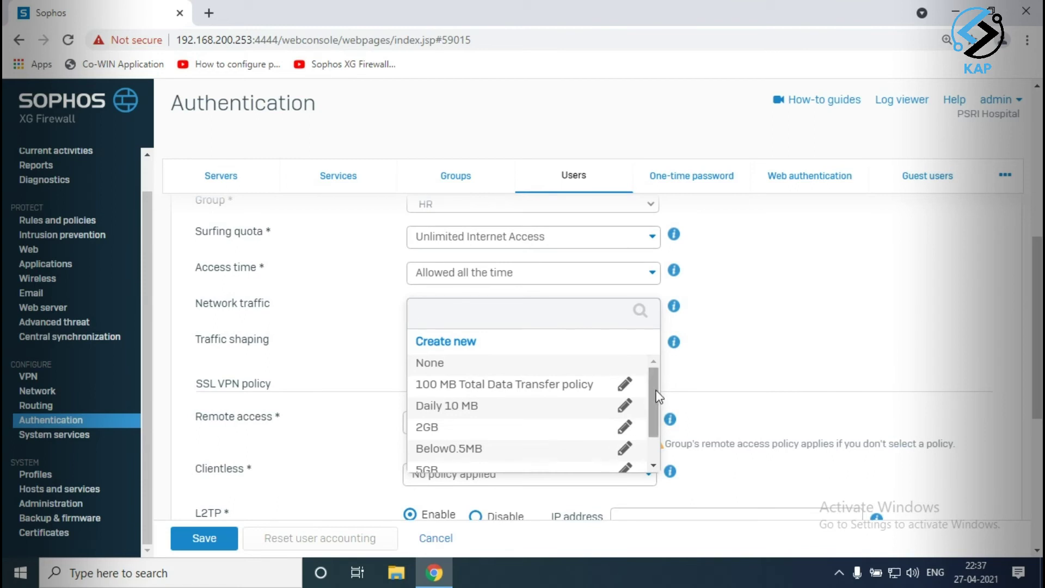
drag(657, 392, 655, 420)
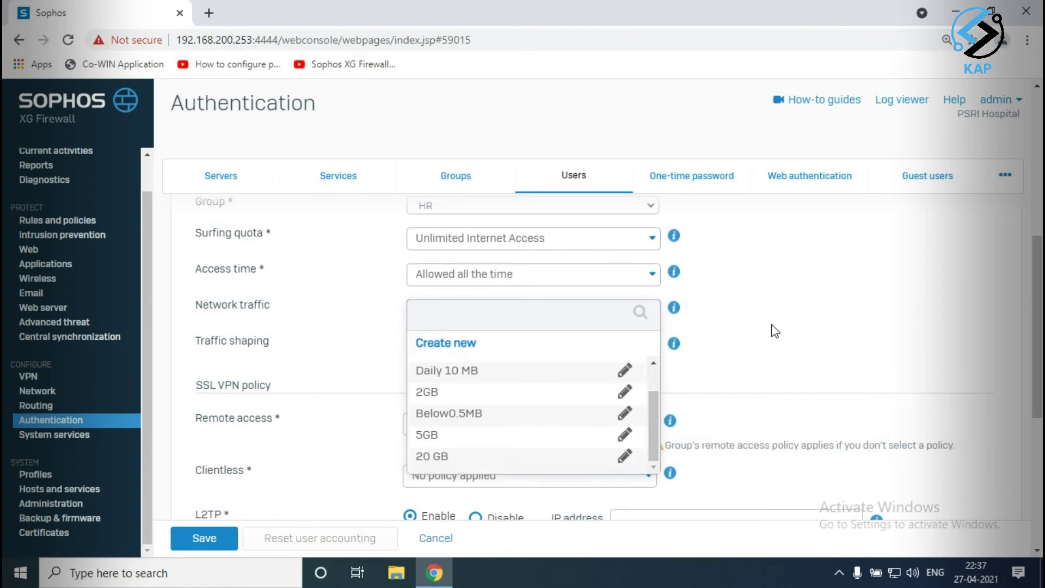
click(781, 343)
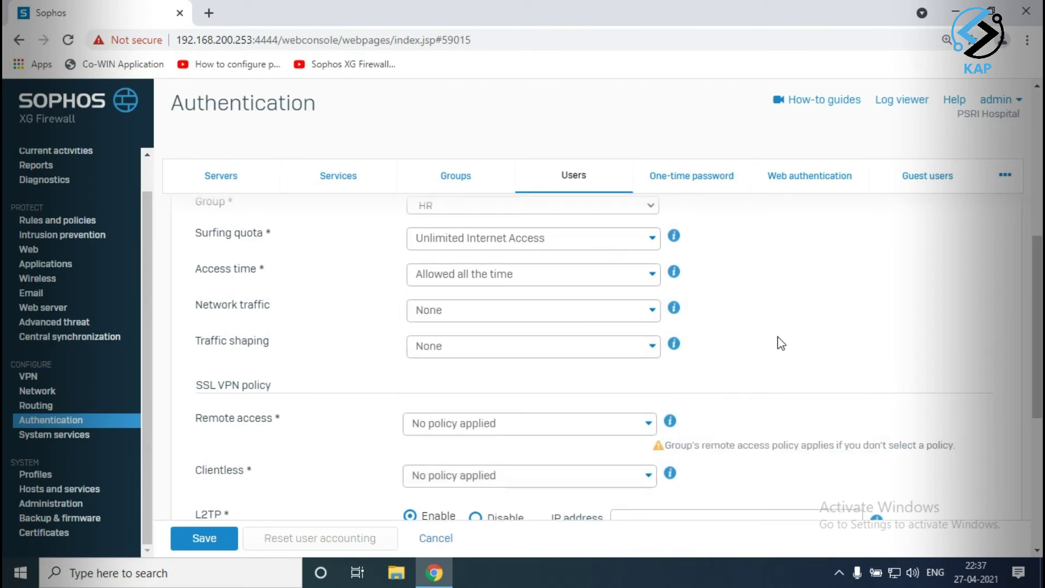
- Start a new policy from the Traffic shaping list
click(451, 358)
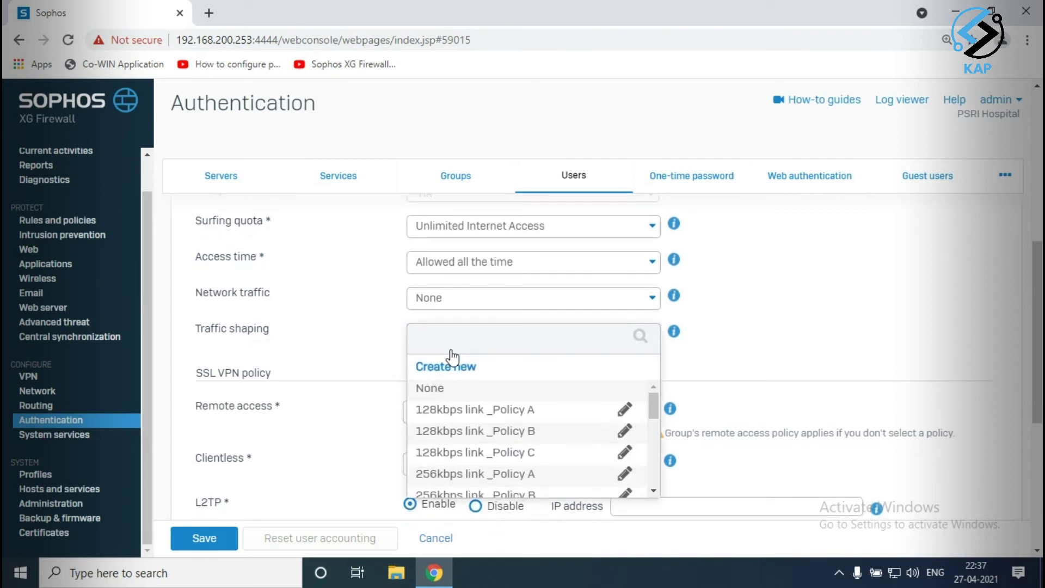
drag(651, 399, 651, 409)
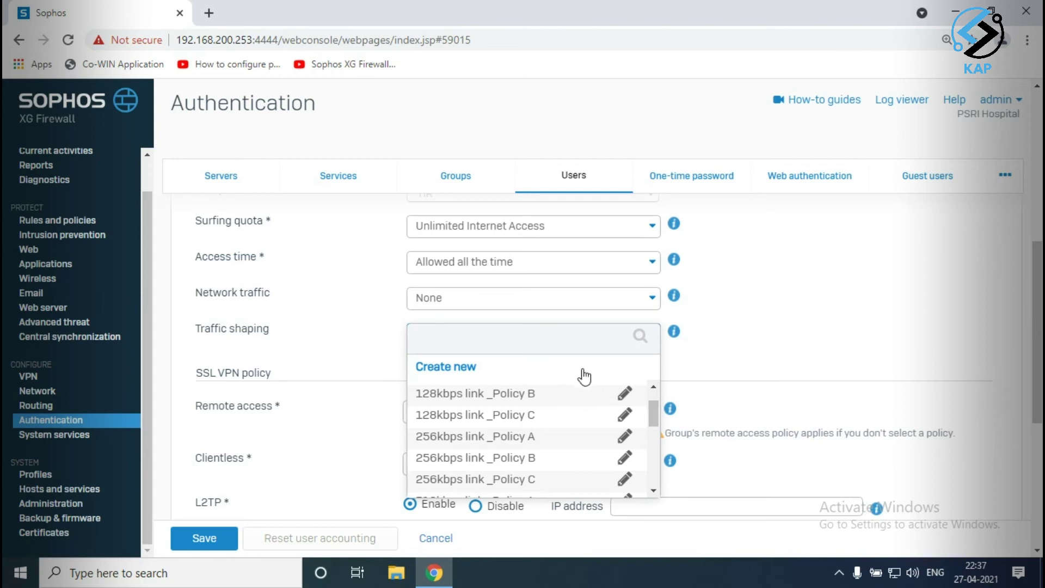
click(462, 370)
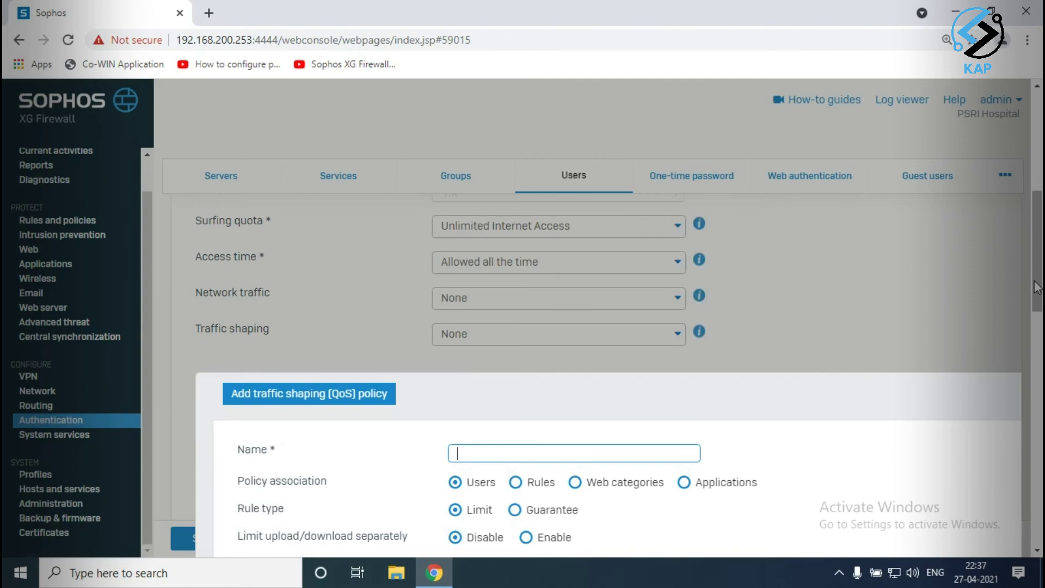
- Check the Priority options, then cancel the traffic shaping policy, leaving shaping at None
click(1039, 341)
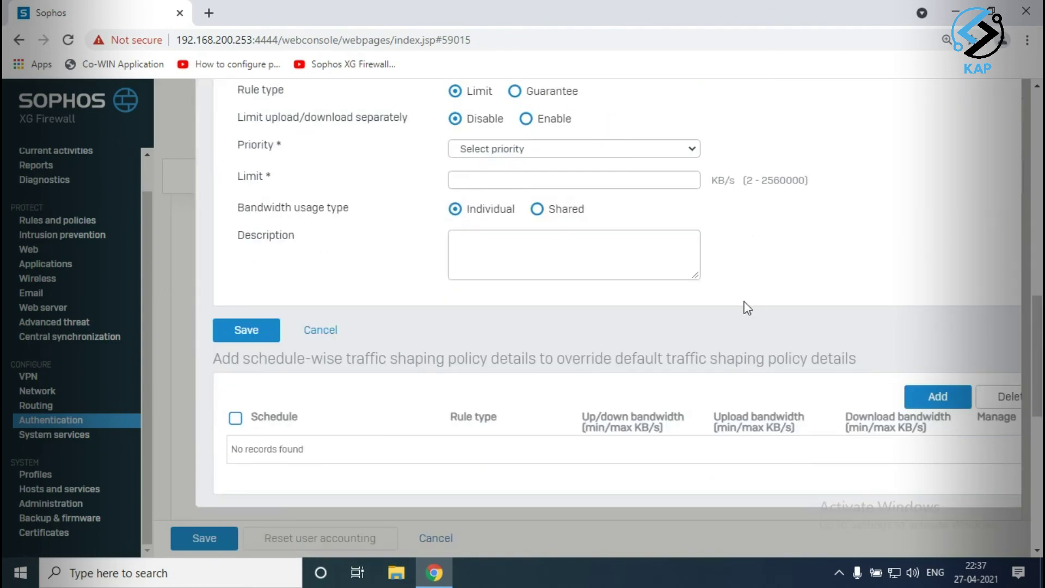
click(506, 151)
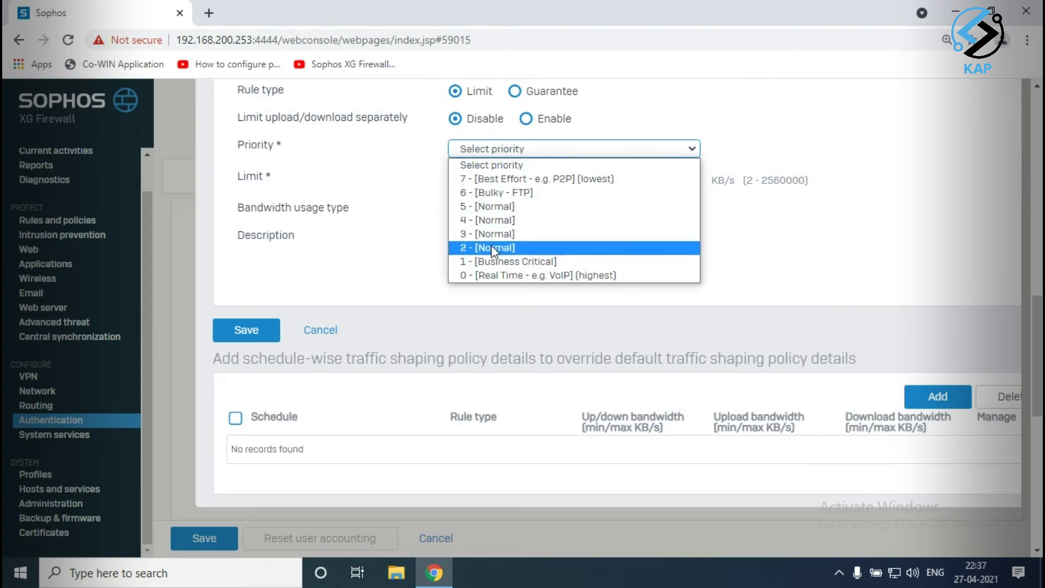
click(788, 238)
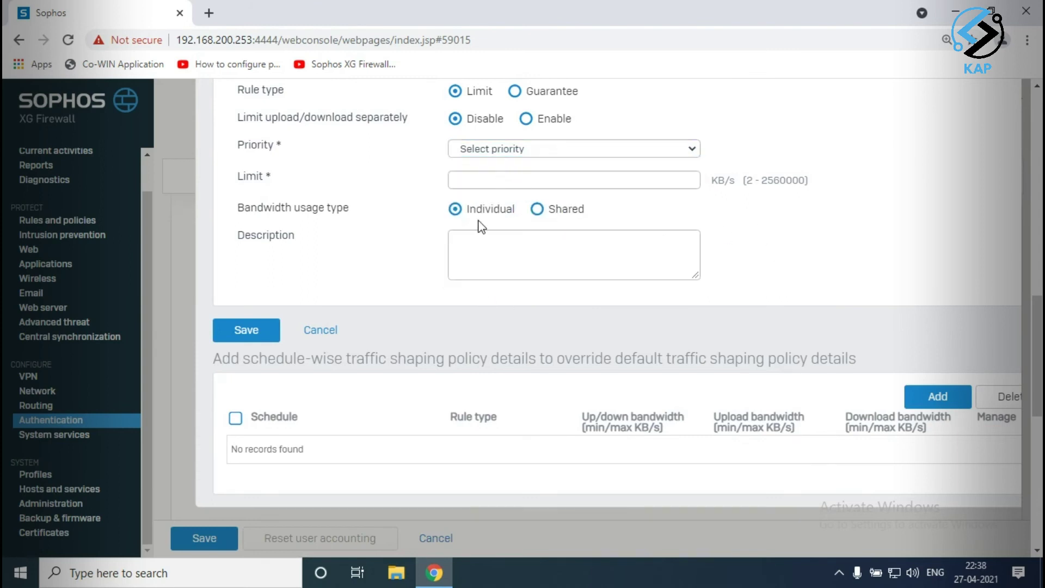
click(319, 331)
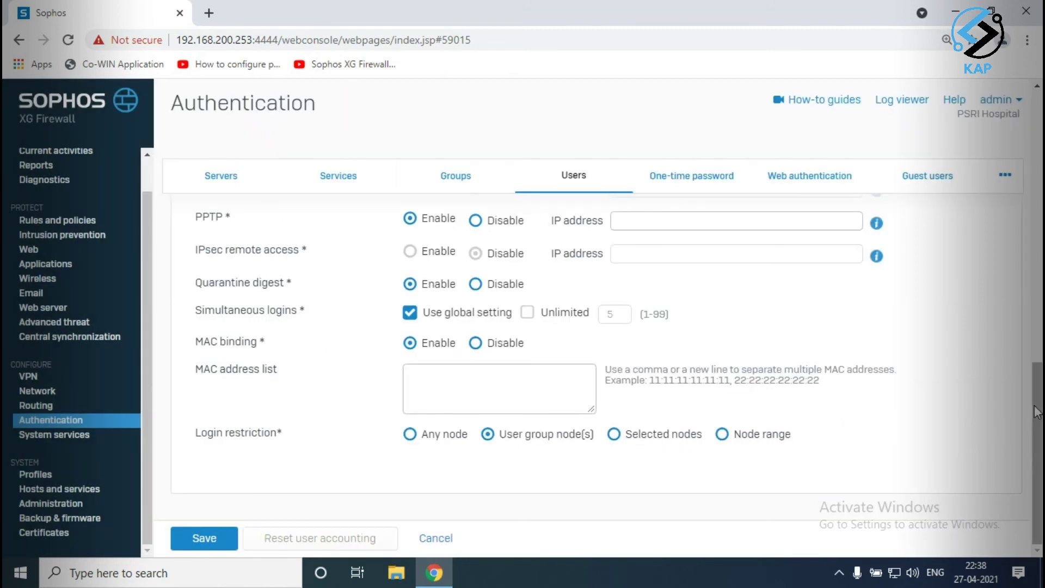
scroll(1037, 381, up, 1)
scroll(1036, 373, up, 1)
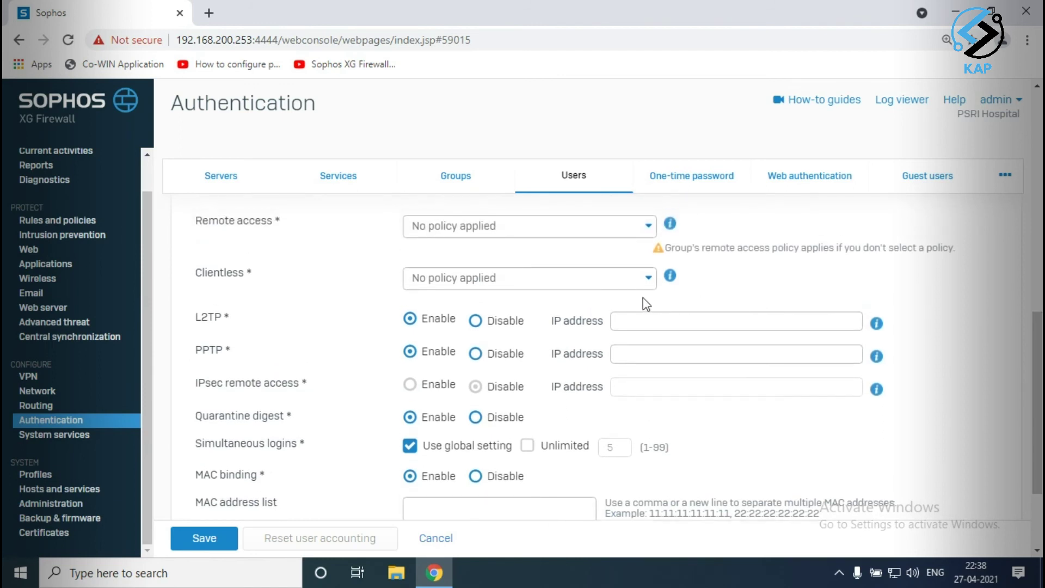
click(573, 286)
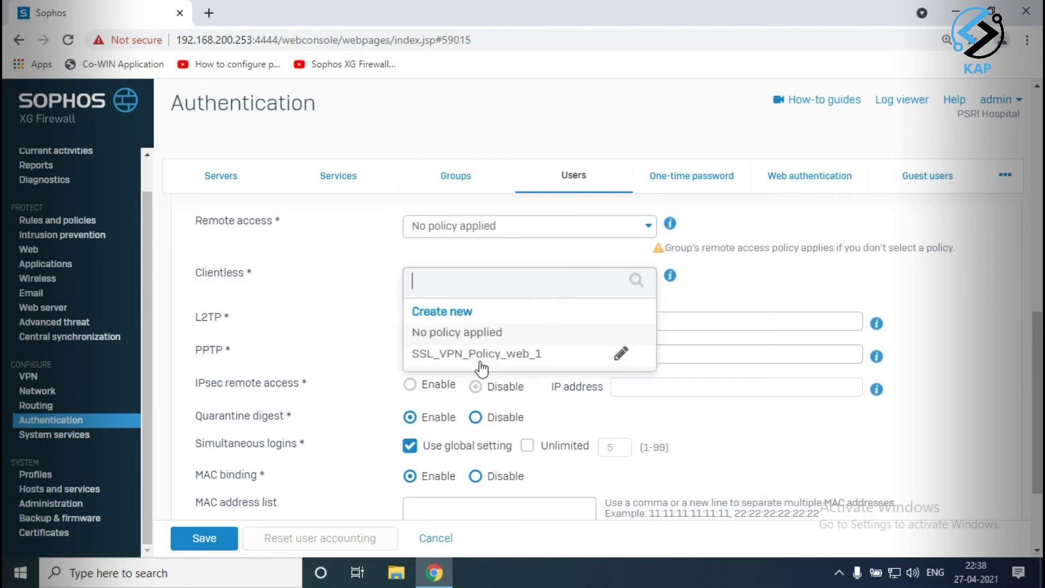
click(430, 320)
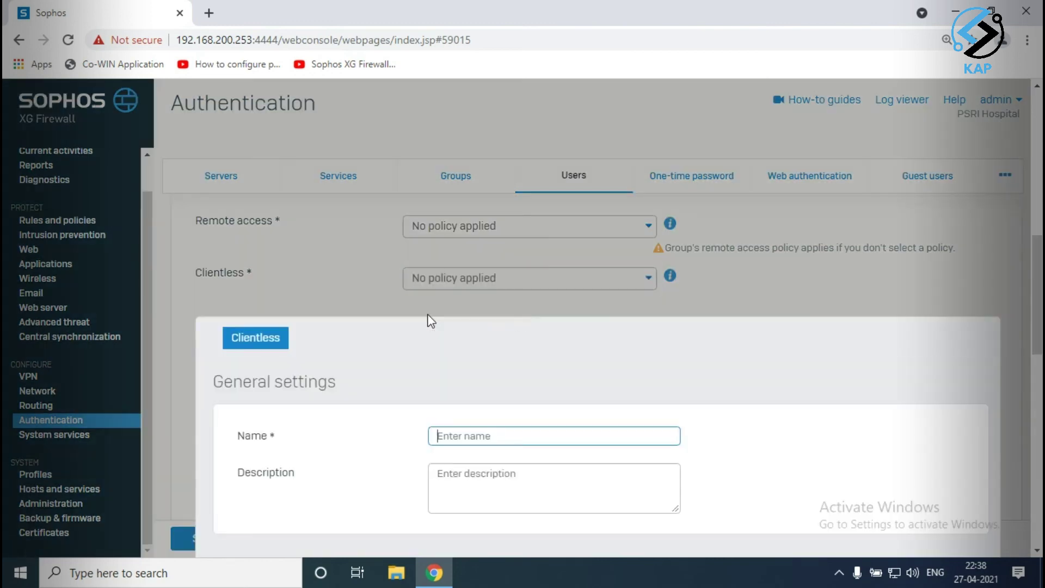
drag(1039, 280, 1039, 385)
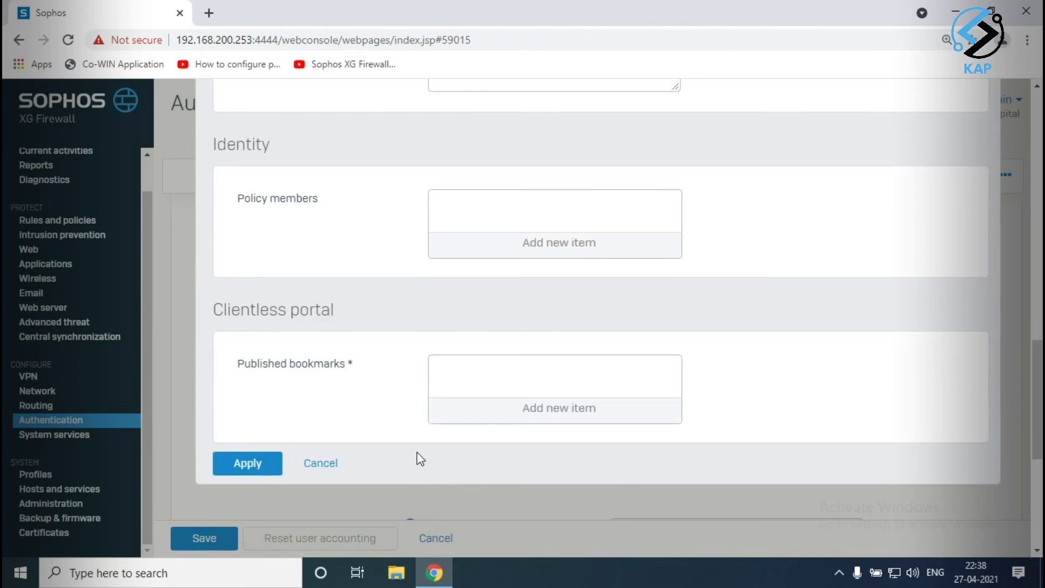
click(319, 464)
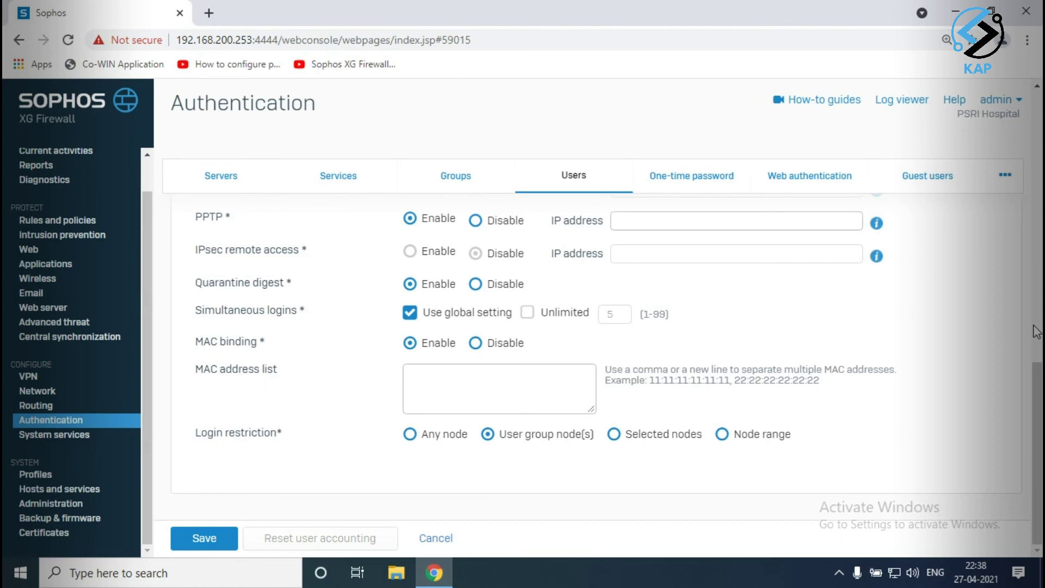
scroll(1040, 419, up, 1)
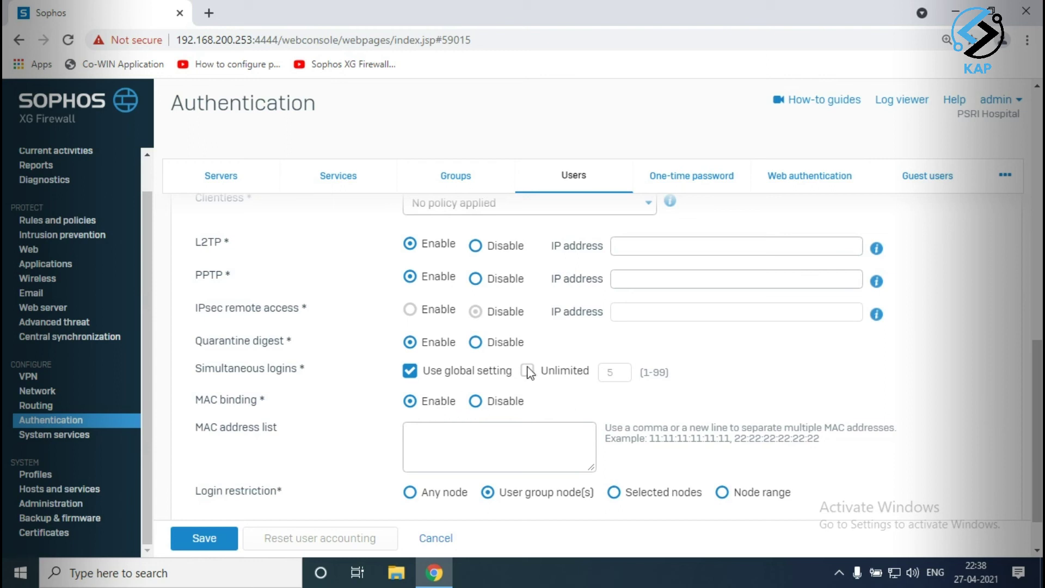
- Override the global setting to allow 1 simultaneous login, set login restriction to Any node, and save
click(411, 371)
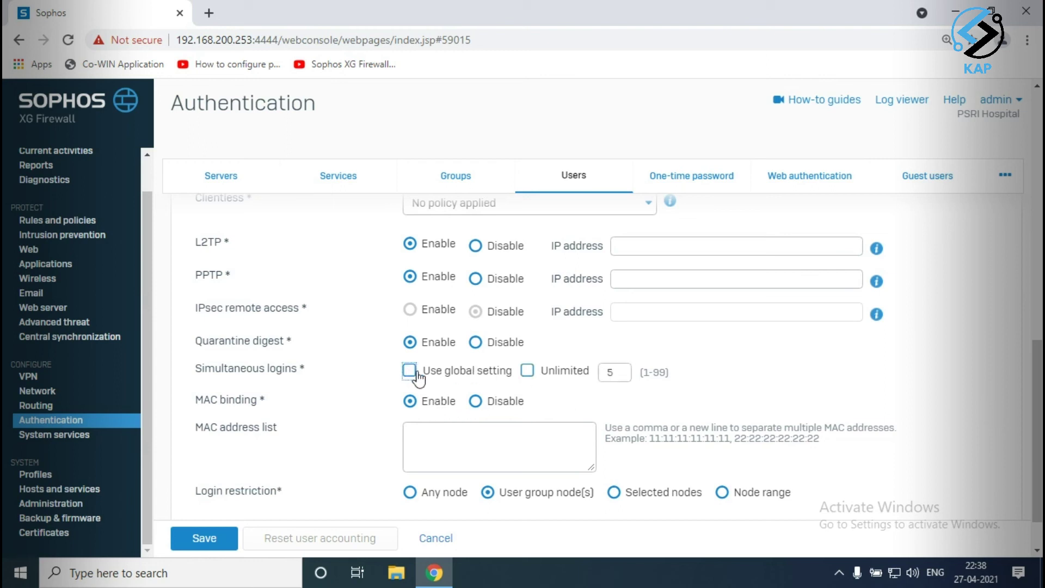
click(621, 374)
key(BackSpace)
text(2)
key(BackSpace)
text(1)
mouse_move(1041, 390)
mouse_down()
mouse_move(1041, 338)
mouse_move(1040, 379)
mouse_up()
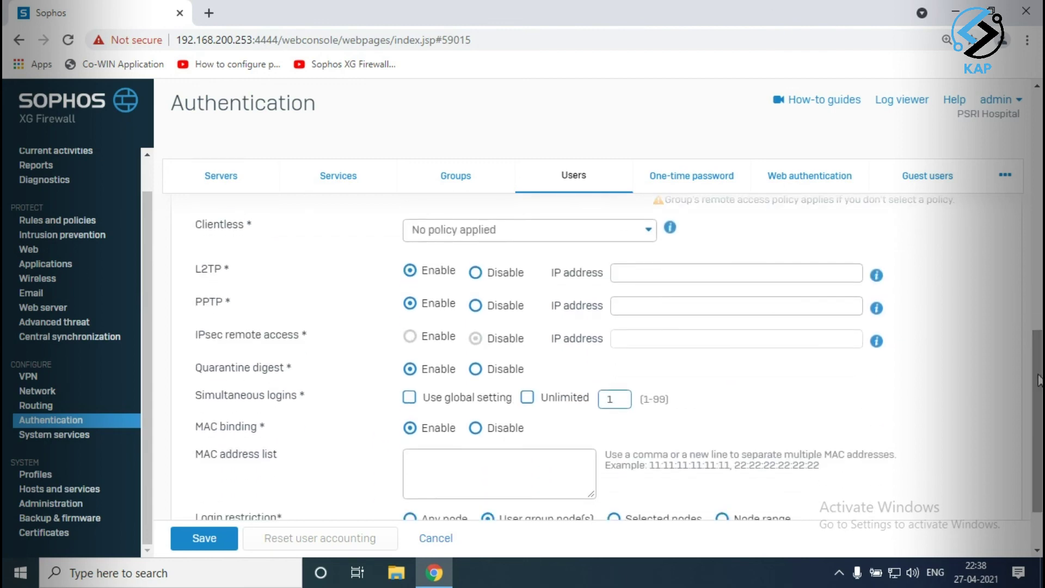
drag(1039, 379, 1039, 411)
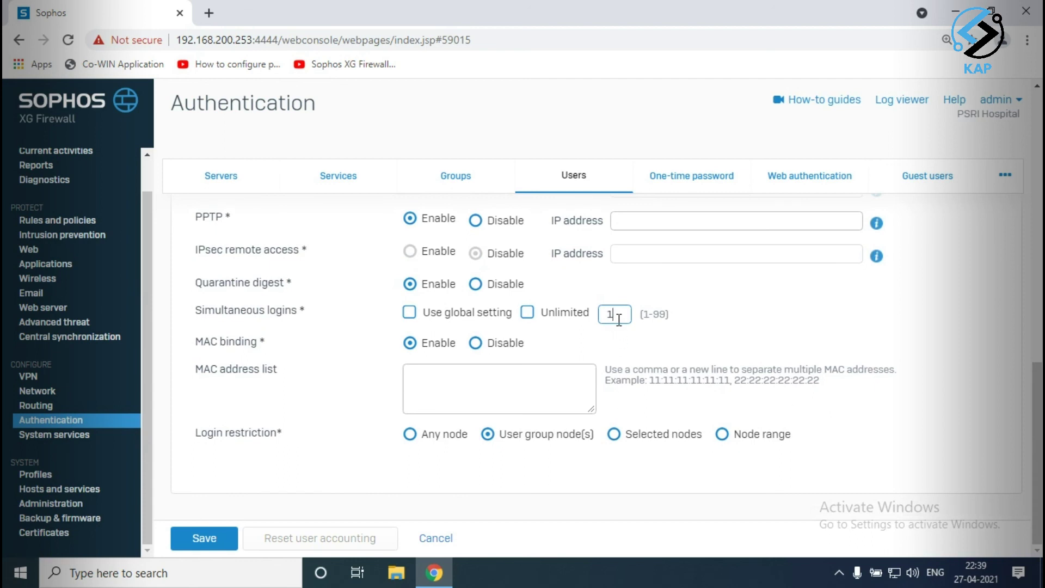
text(2)
click(411, 435)
click(220, 544)
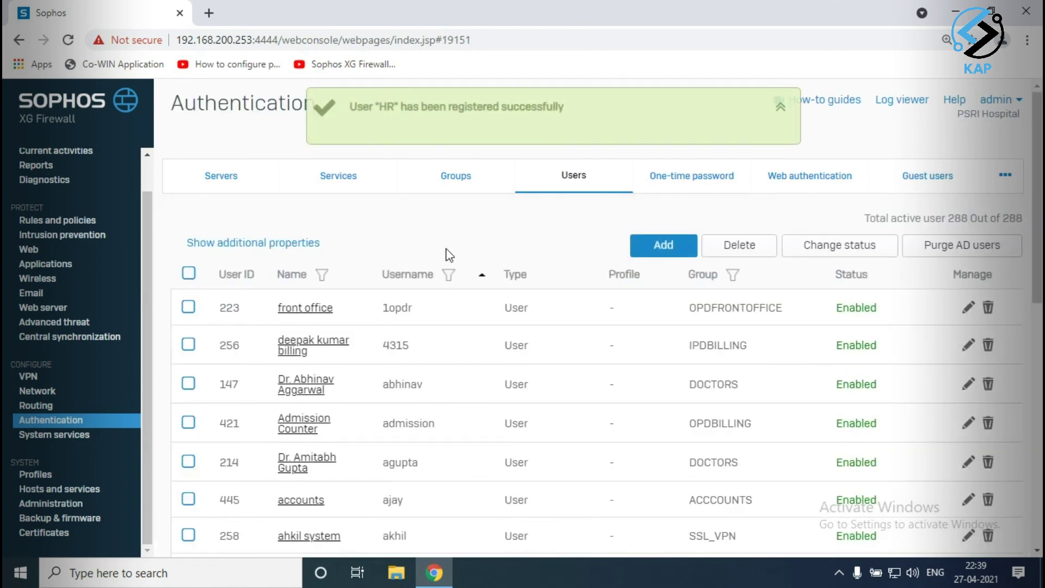
- Open the captive portal at 192.168.200.253:8090 in a new tab
click(209, 13)
text(192.168.200.253:4444)
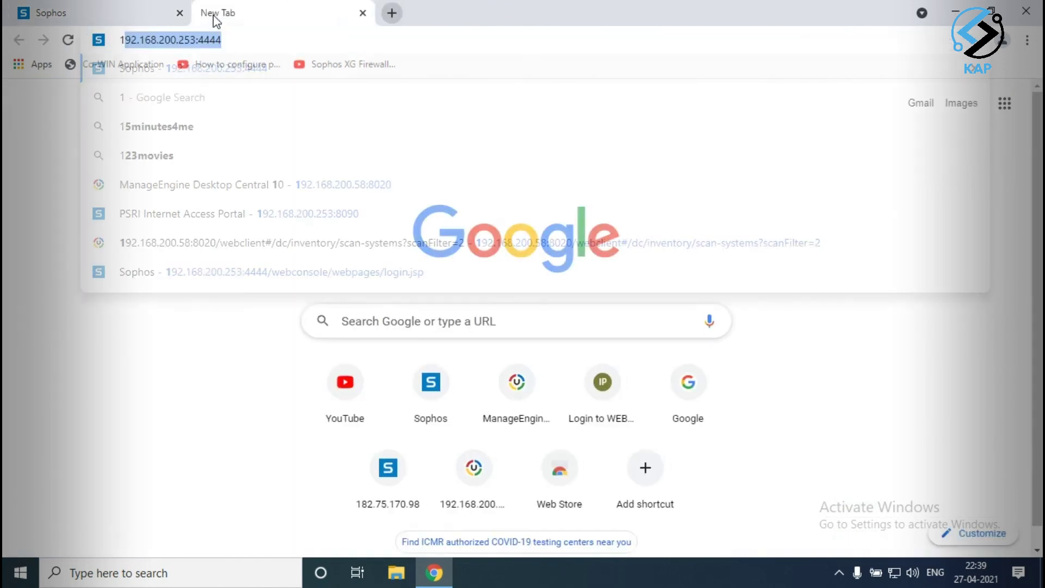
key(End)
key(BackSpace)
key(BackSpace)
key(BackSpace)
key(BackSpace)
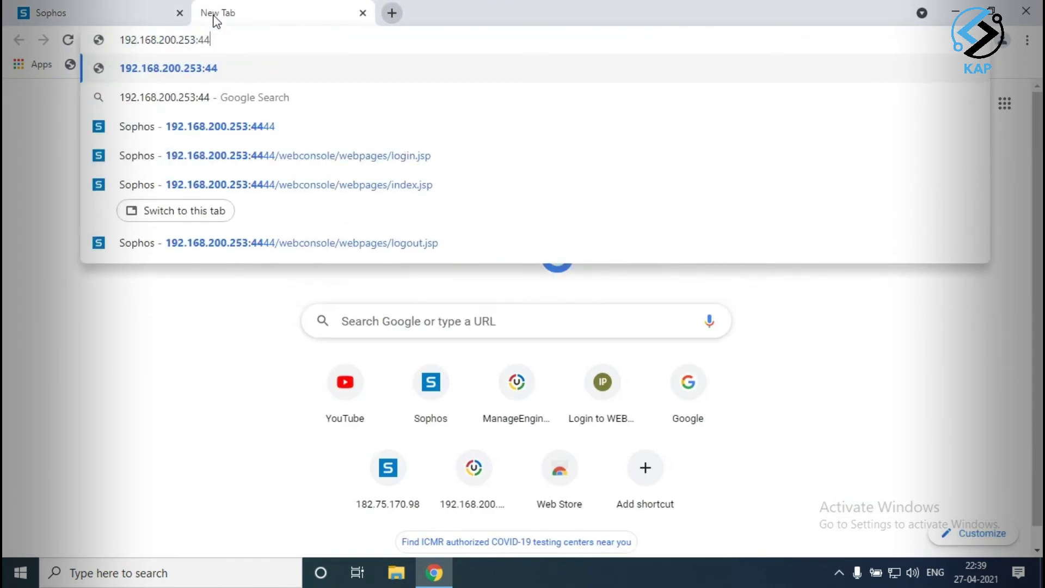
text(8090)
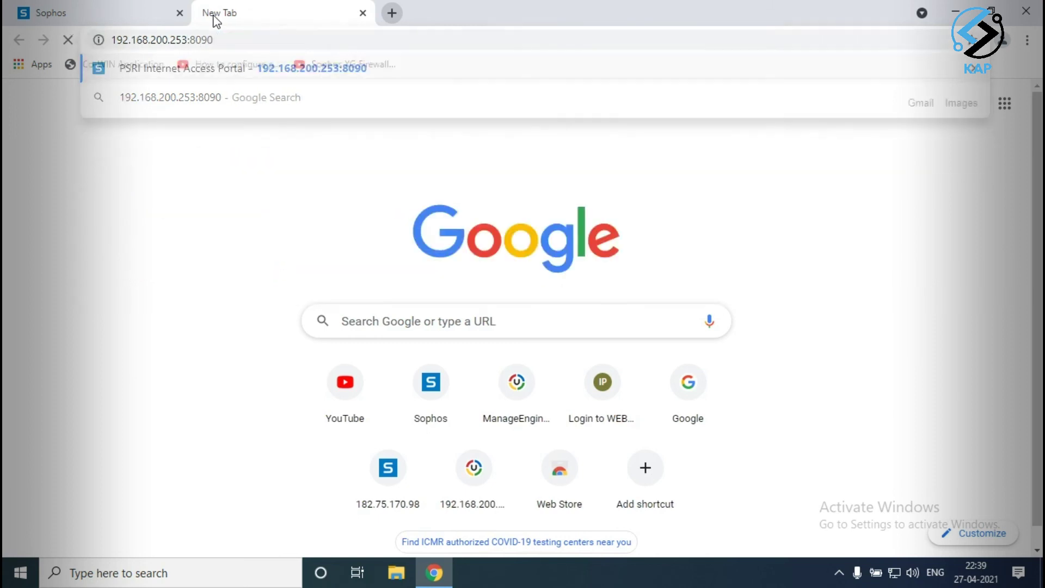
key(Return)
- Log in to the portal with the test user's username and password
click(457, 291)
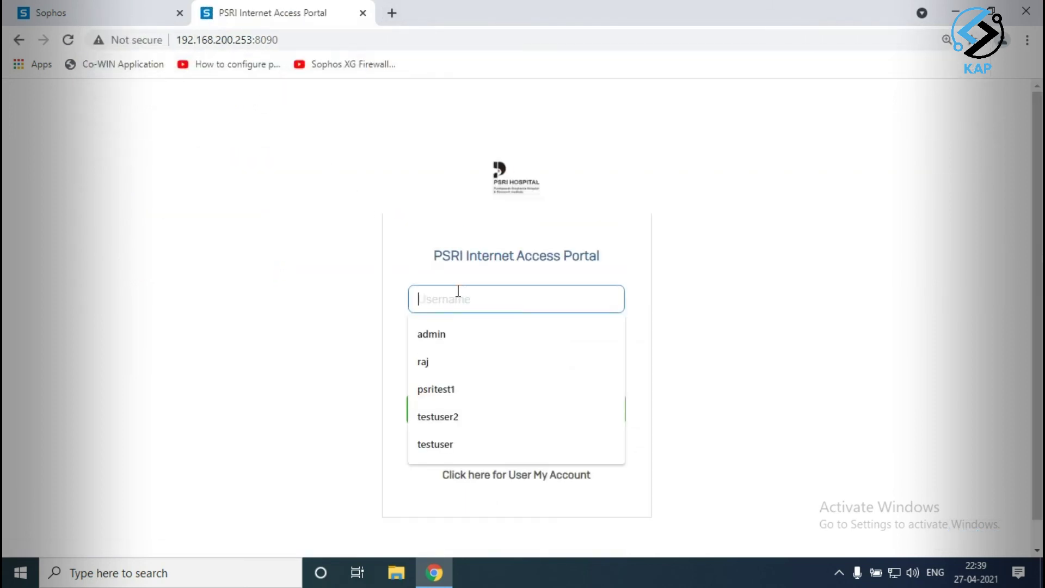
text(testus)
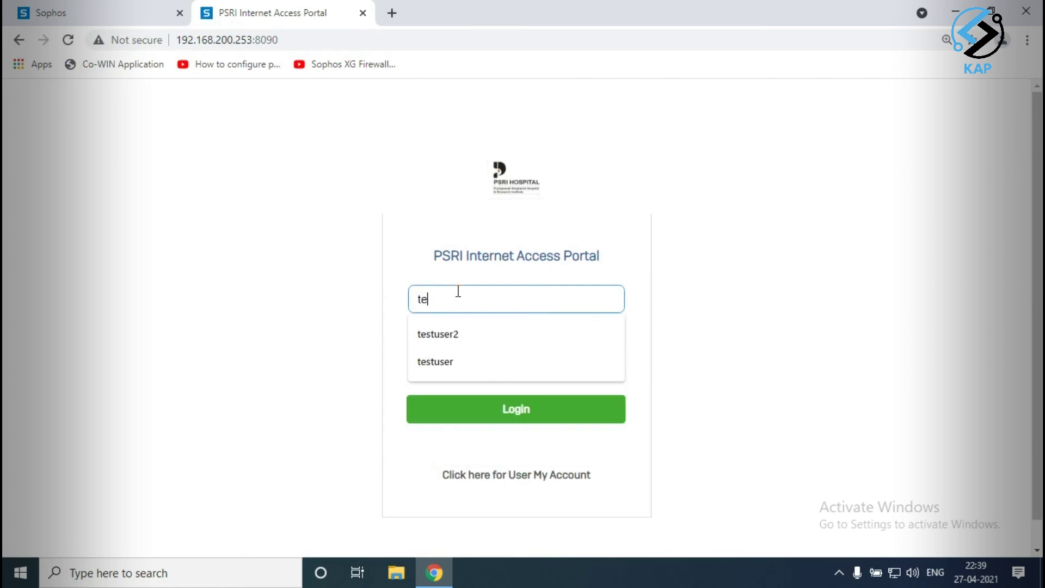
text(2)
key(Tab)
text(•)
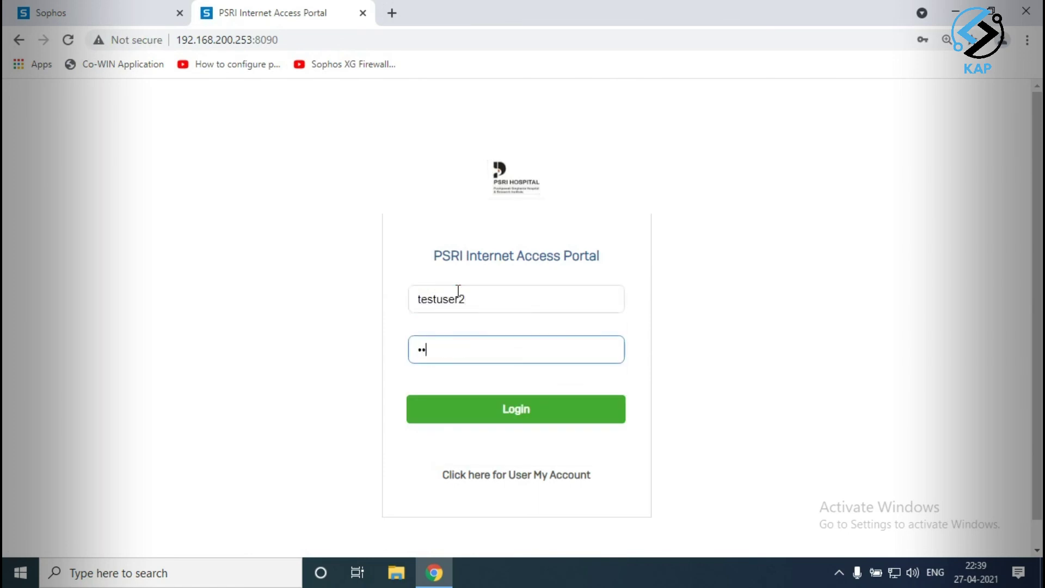
click(569, 414)
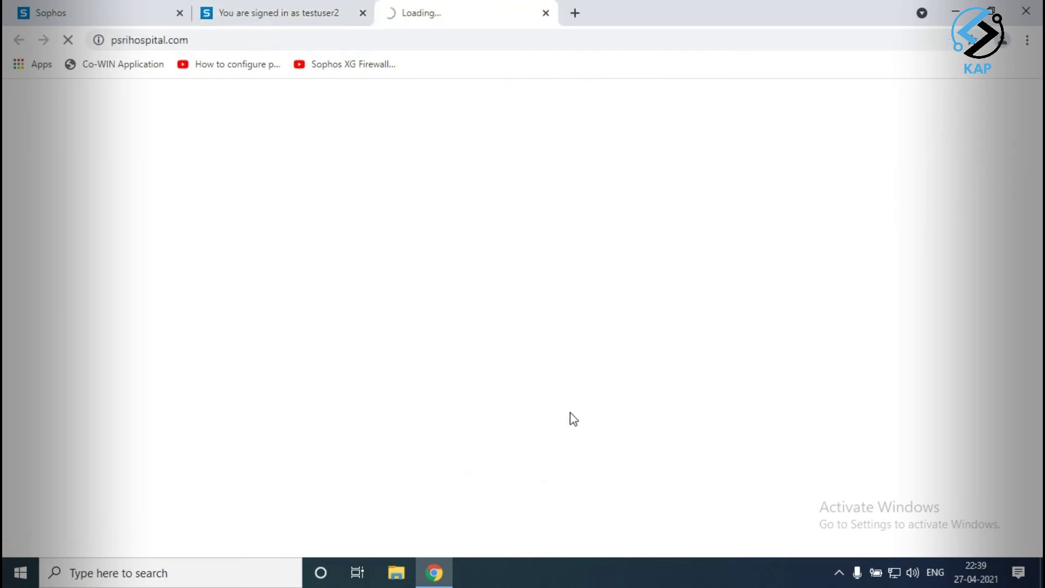
- Check internet access on the hospital site tab and Google, then return to the portal tab
click(241, 18)
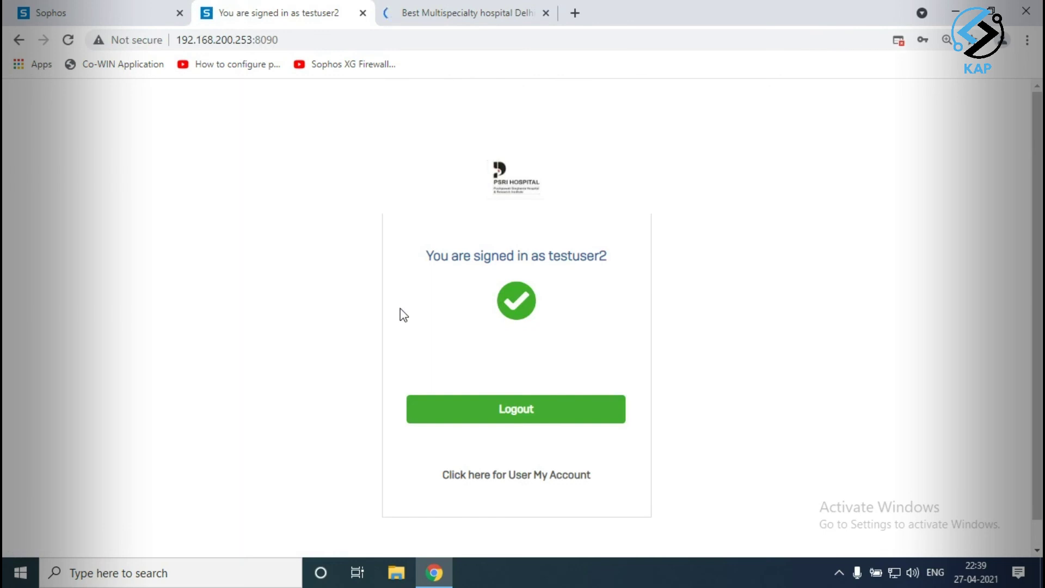
click(499, 12)
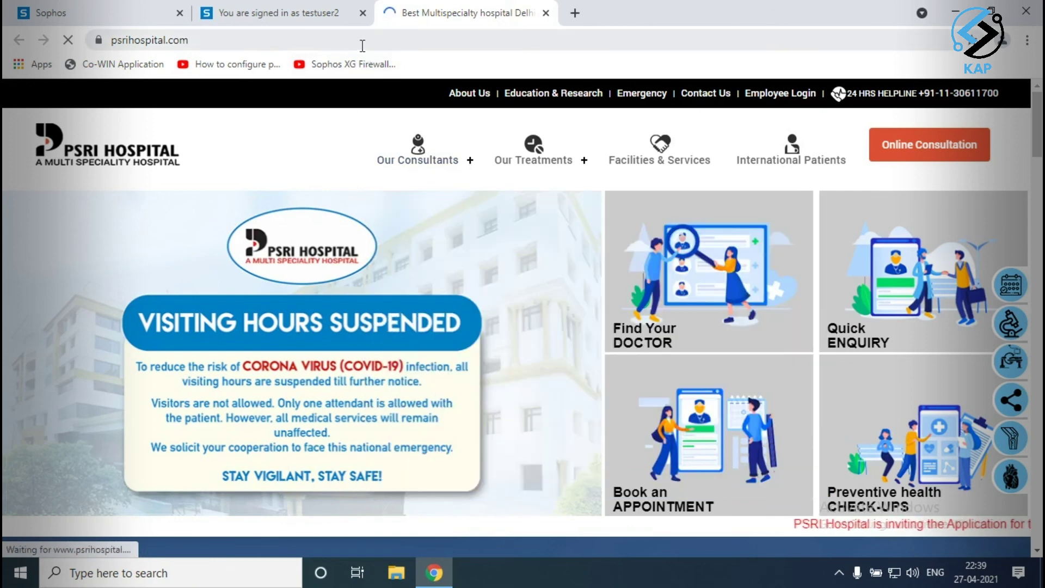
click(361, 44)
text(goo)
key(Return)
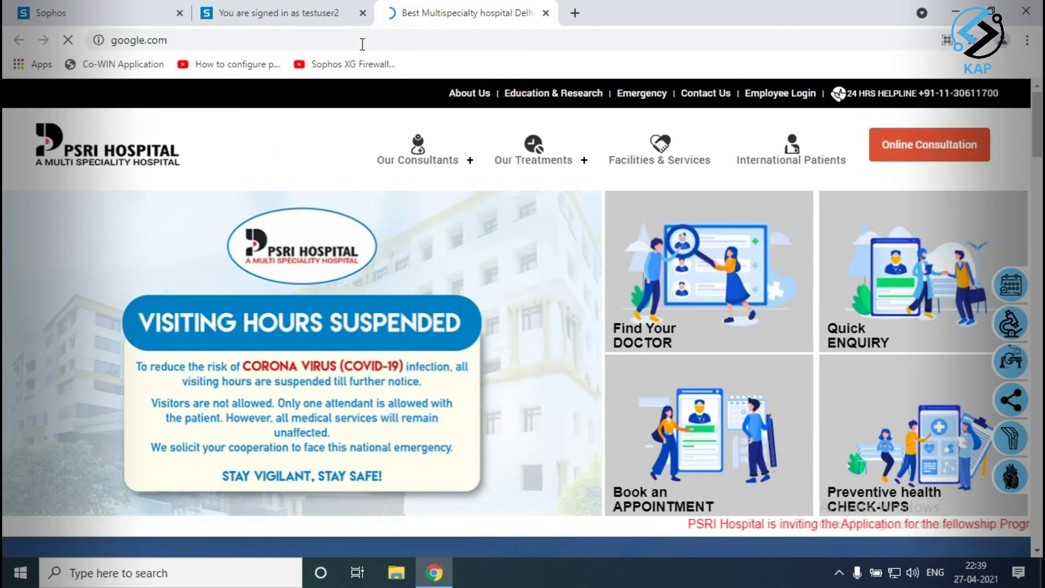
click(263, 15)
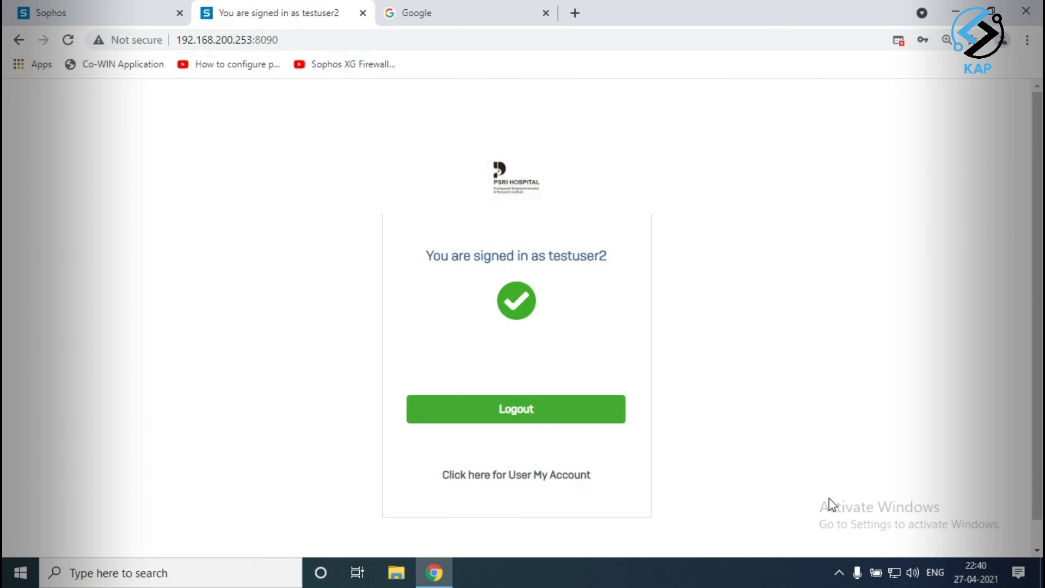
click(839, 572)
click(809, 542)
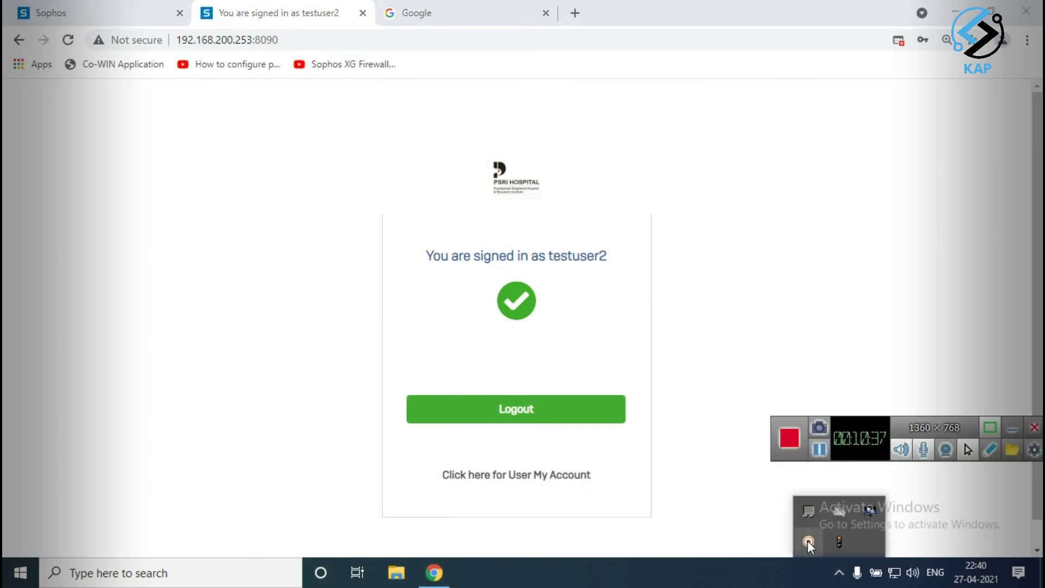